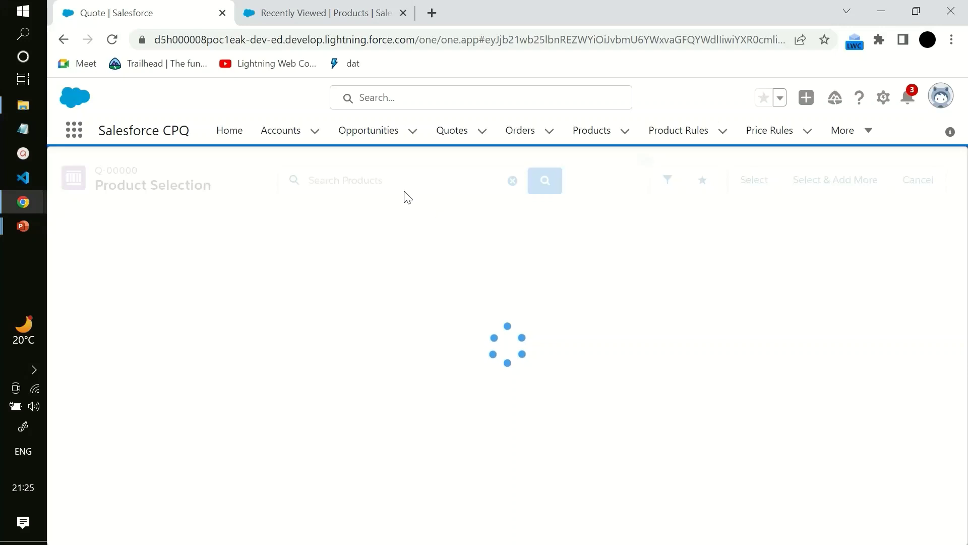
Step: Search the product selection for Laser Printer and add it to the quote, opening its configuration
left_click(390, 177)
type("l")
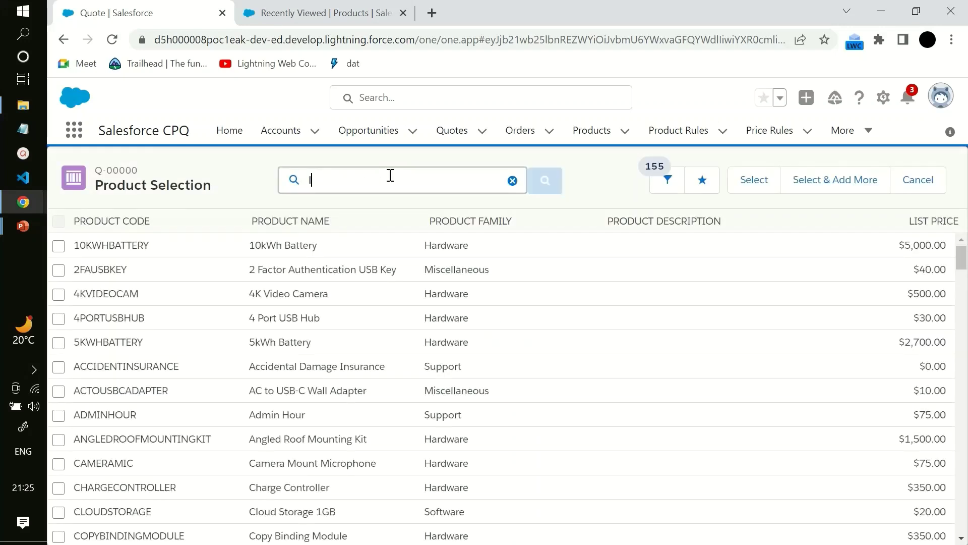
type("aser printer")
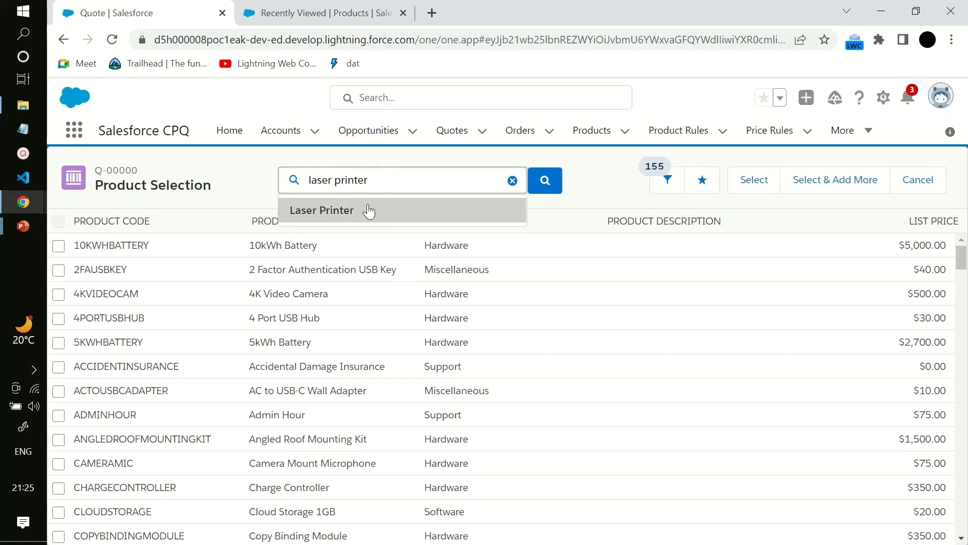
left_click(367, 210)
left_click(59, 246)
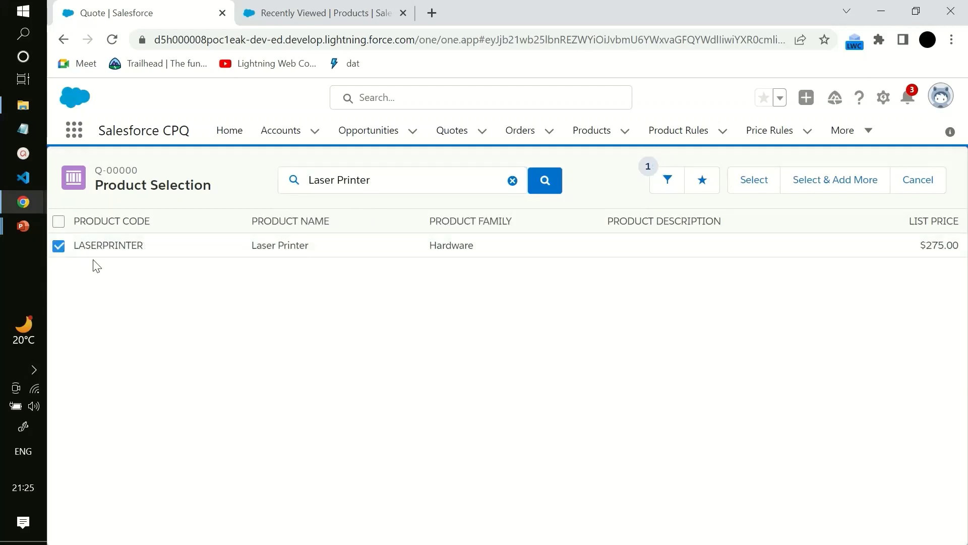
left_click(739, 188)
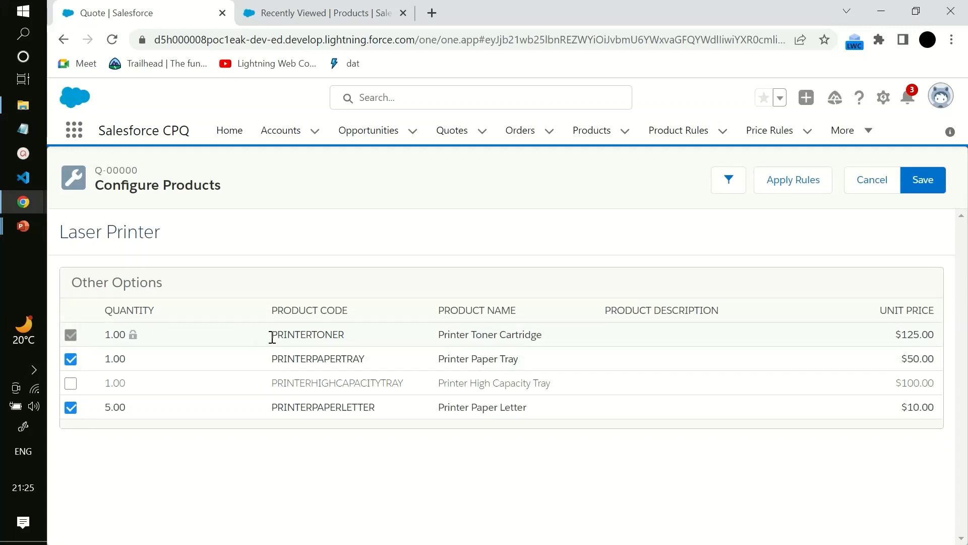
Step: Try deselecting and reselecting the Printer Paper Tray and Printer Paper Letter options, and toggle Printer High Capacity Tray on and off
left_click_drag(265, 337, 338, 336)
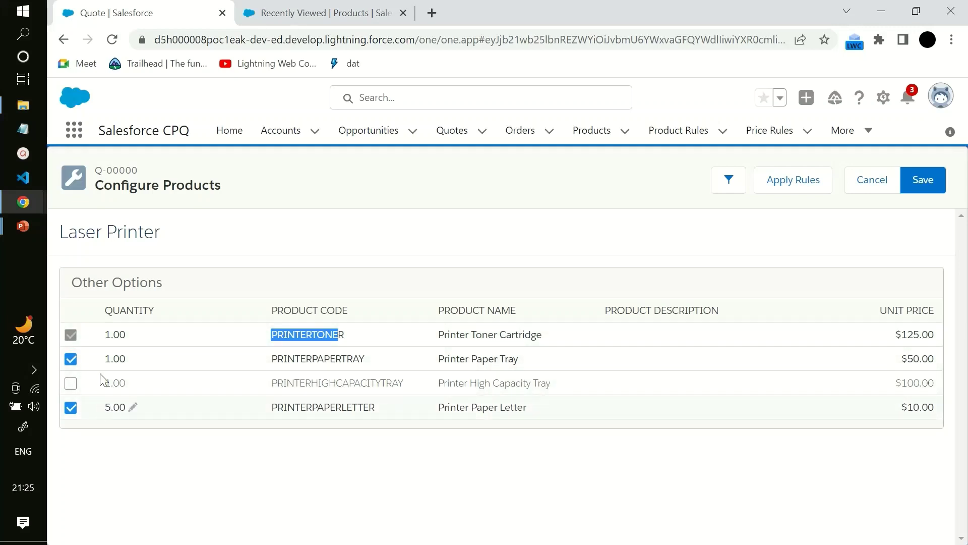
left_click(70, 359)
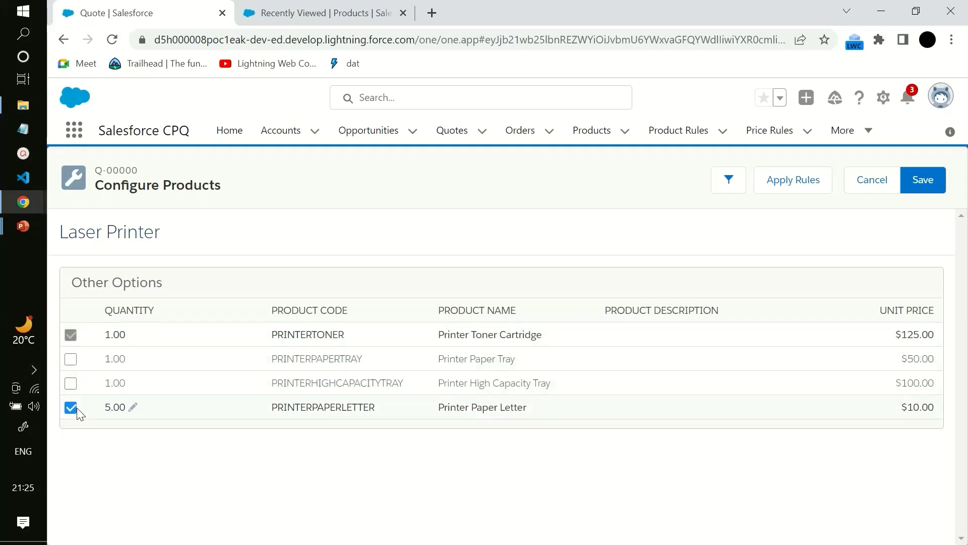
left_click(71, 408)
left_click(70, 358)
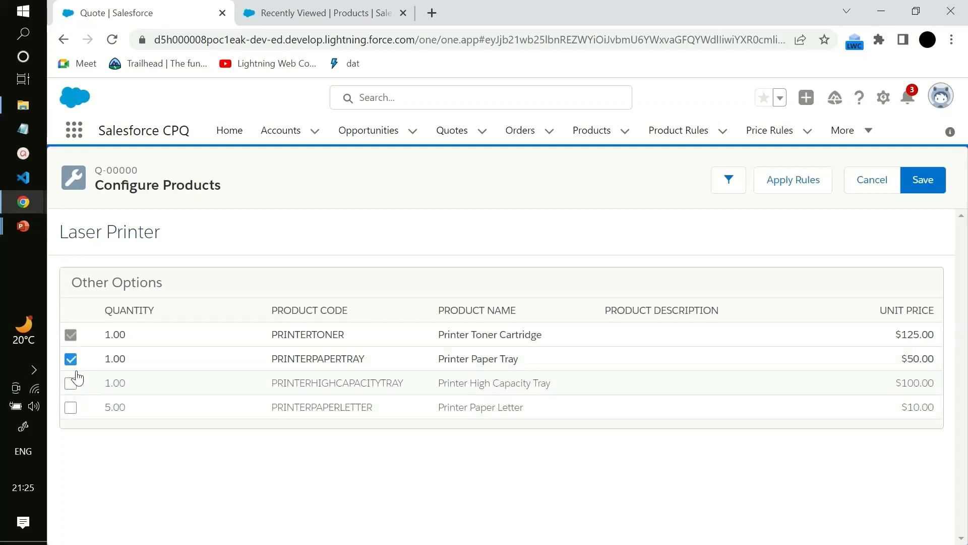
left_click(71, 408)
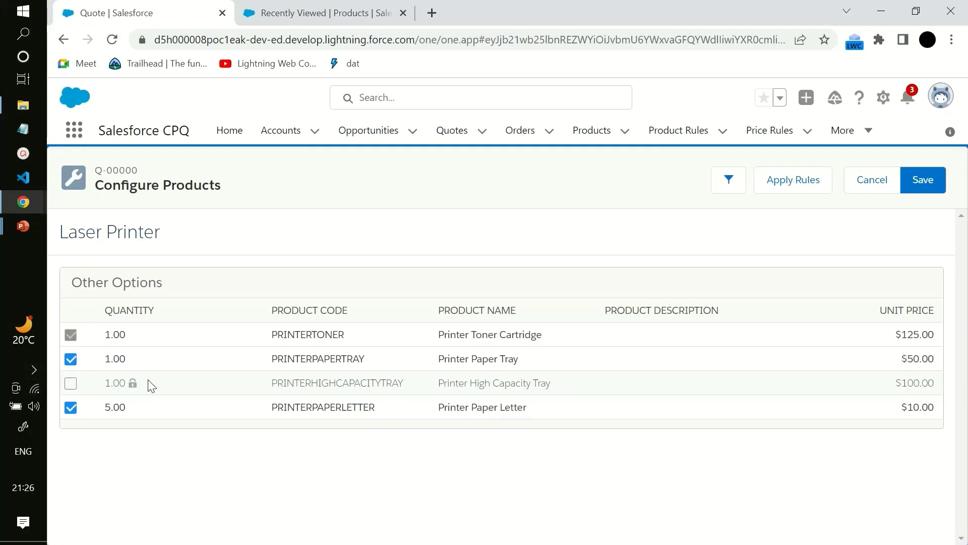
left_click(71, 384)
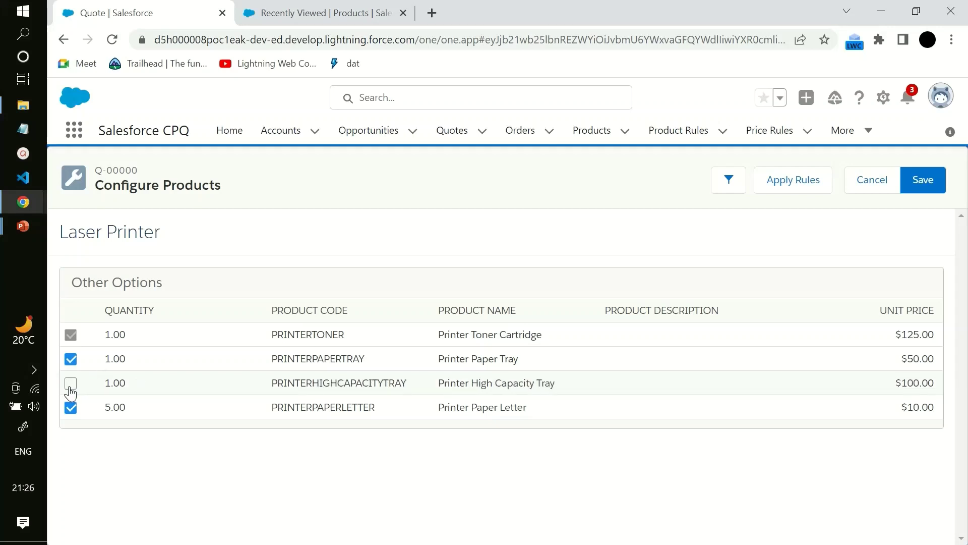
left_click(71, 386)
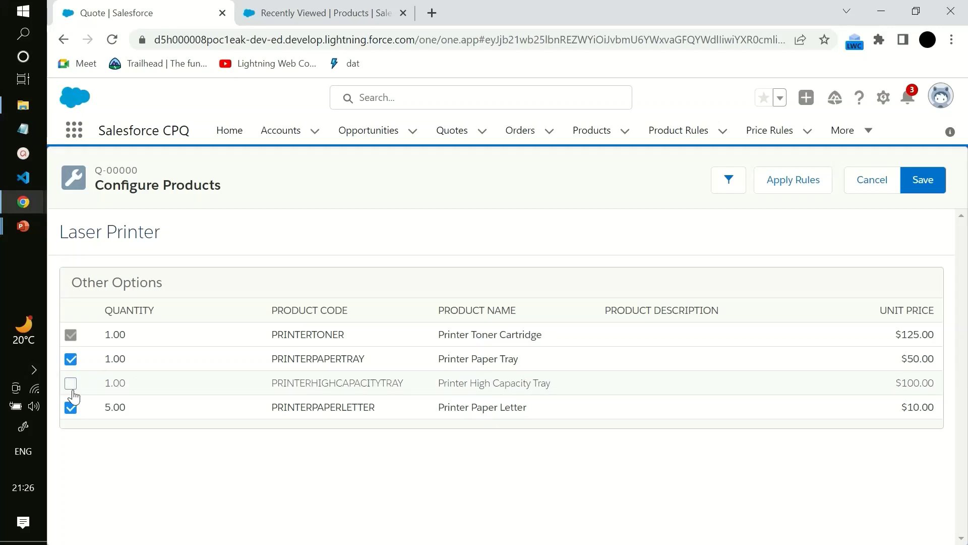
left_click(71, 409)
left_click(70, 409)
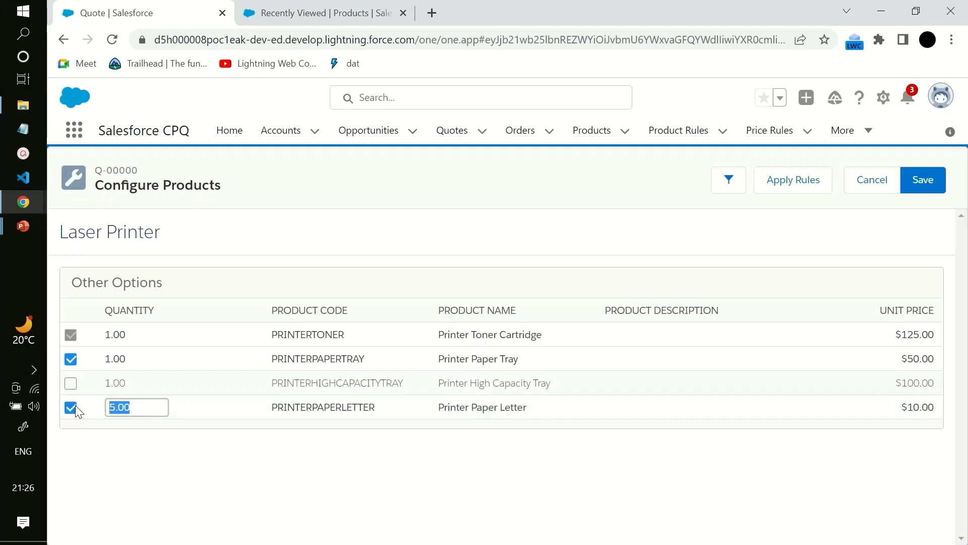
left_click(86, 456)
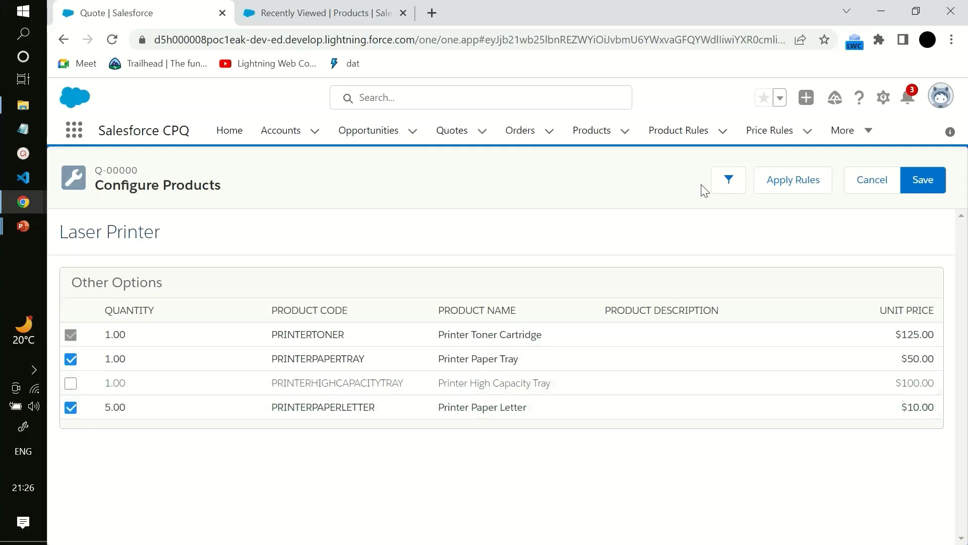
Step: Save the Laser Printer configuration with the Printer Toner Cartridge, Printer Paper Tray and Printer Paper Letter options selected
left_click(913, 182)
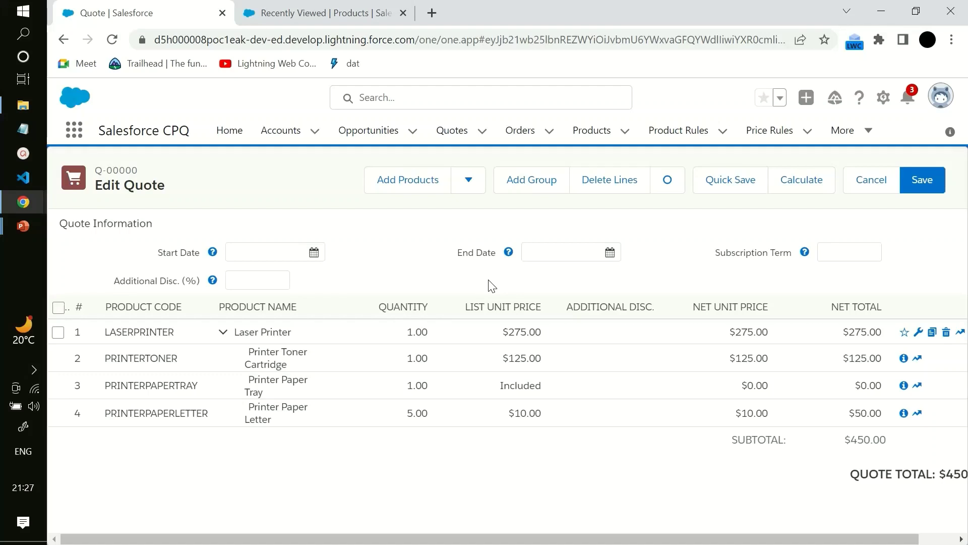
Step: Open the Printer Toner Cartridge option record from the Laser Printer product's related options
left_click(310, 12)
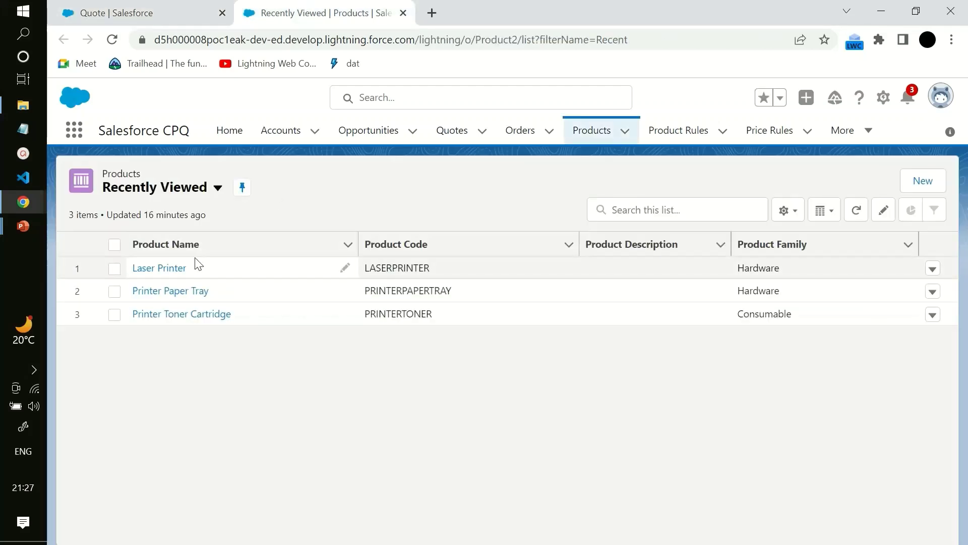
left_click(168, 270)
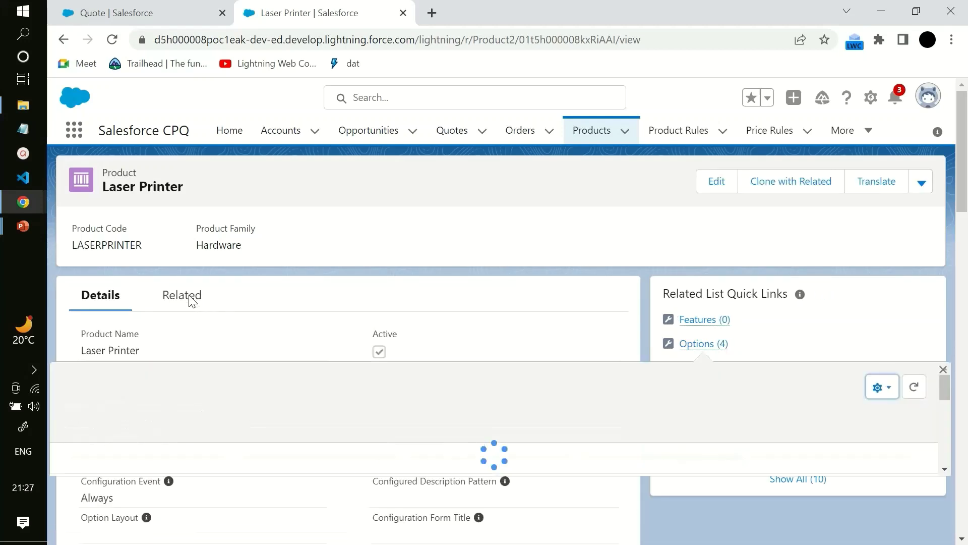
left_click(198, 301)
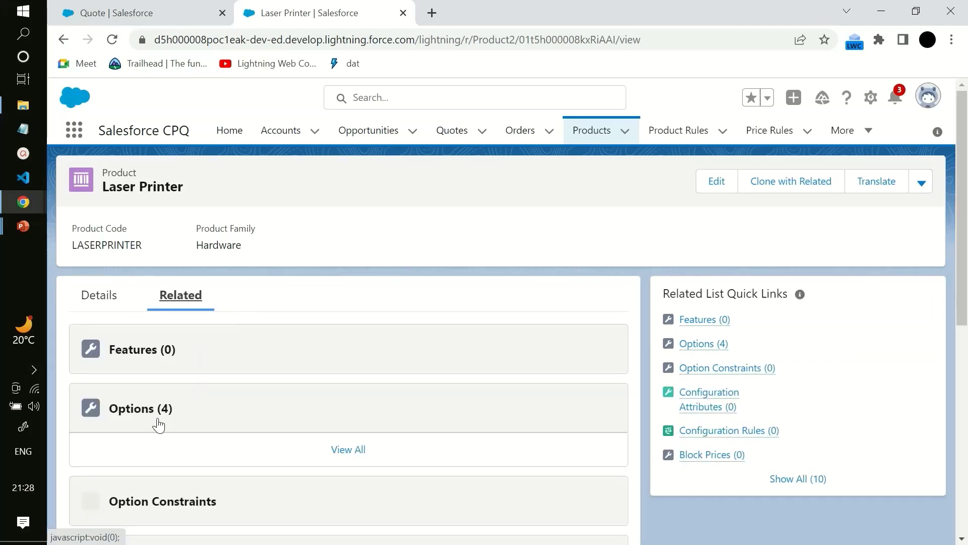
scroll(247, 335, "down", 2)
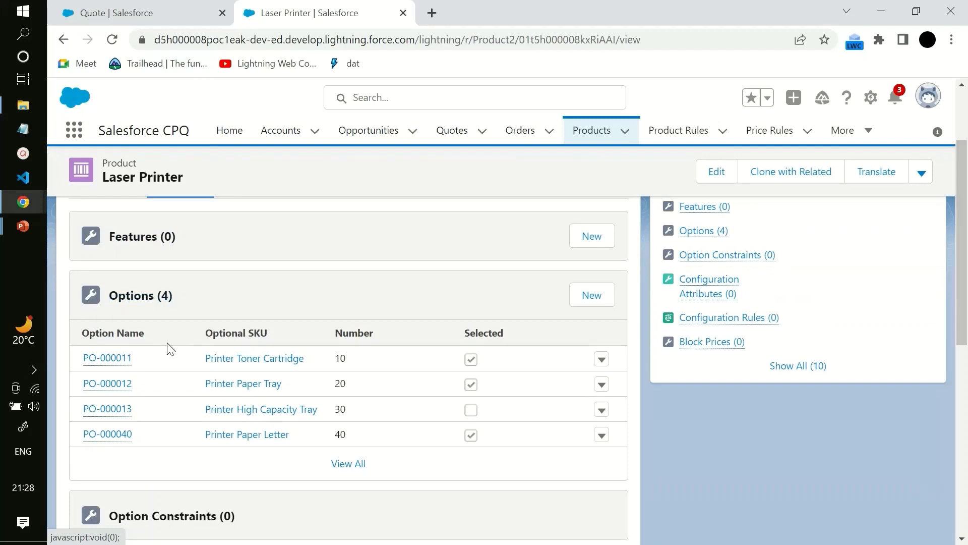
mouse_move(104, 358)
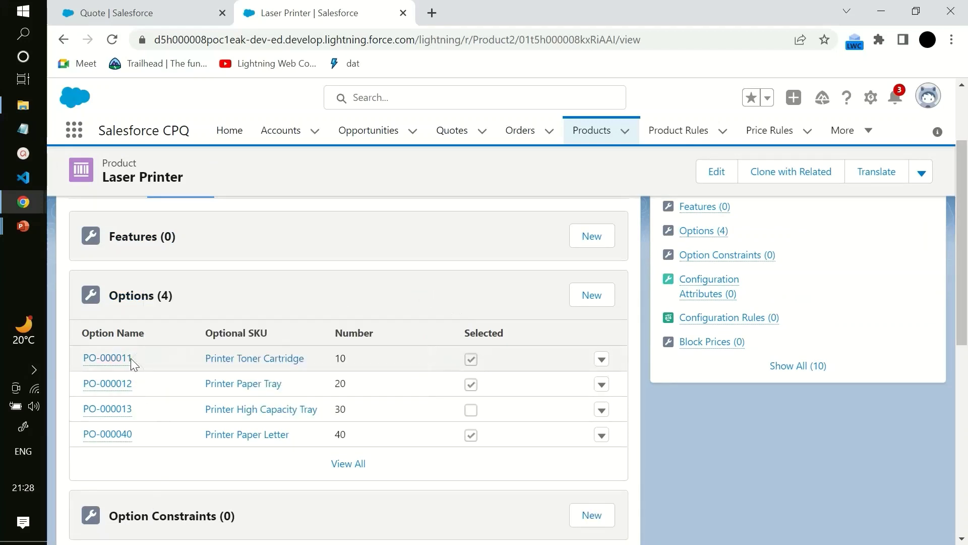
left_click(109, 360)
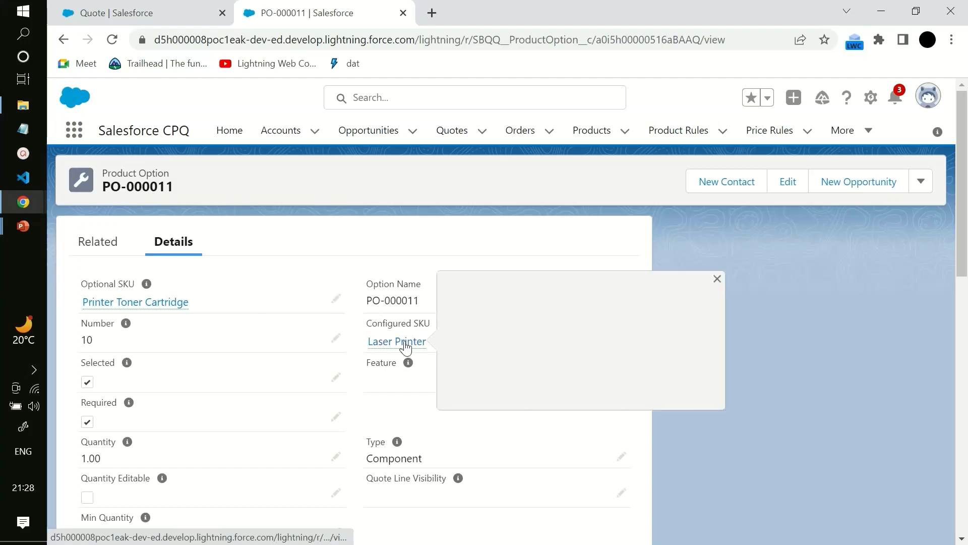
Step: Compare the toner cartridge option's Configured SKU with the Laser Printer line on the quote and dismiss the product preview
left_click(87, 7)
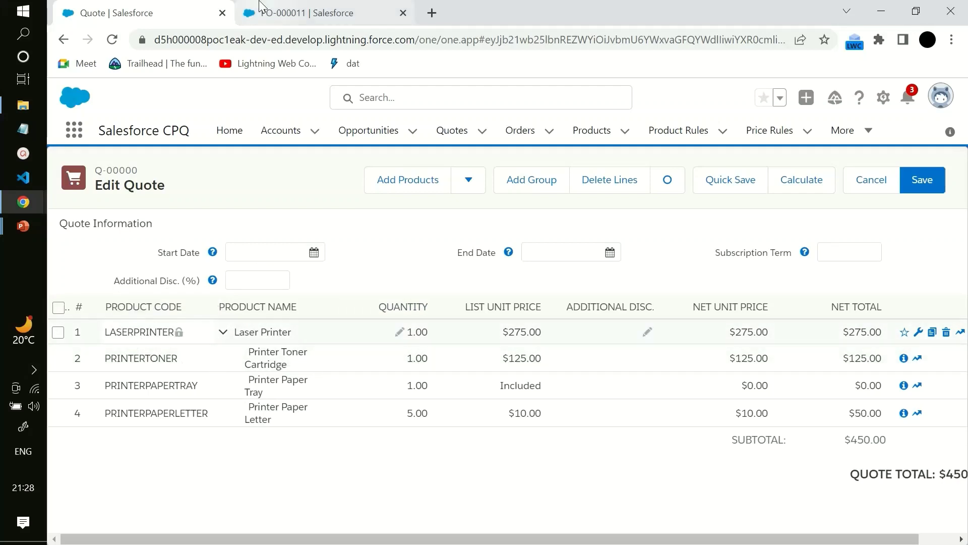
key("ctrl+Tab")
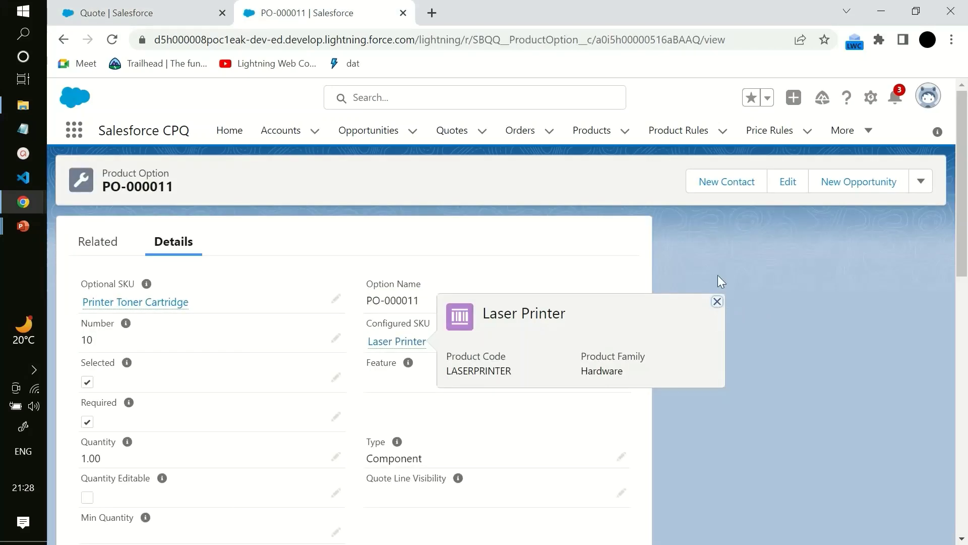
left_click(716, 301)
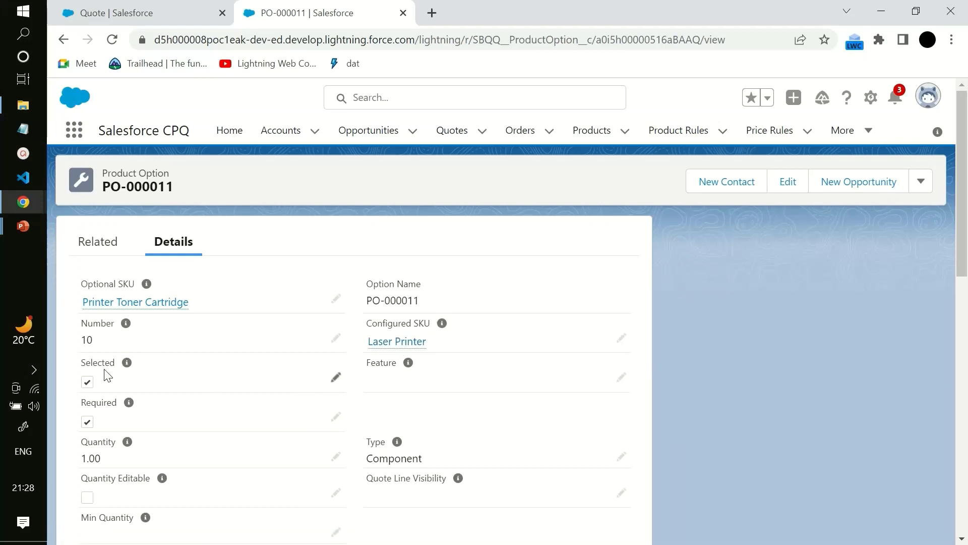
Step: Return to the quote and add the Laser Printer product again, opening its option configuration
left_click(149, 10)
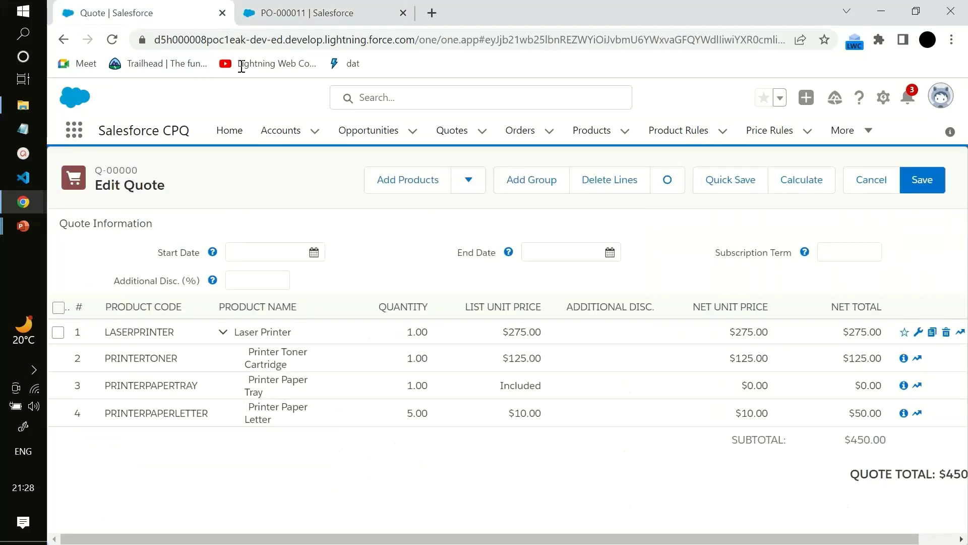
left_click(415, 180)
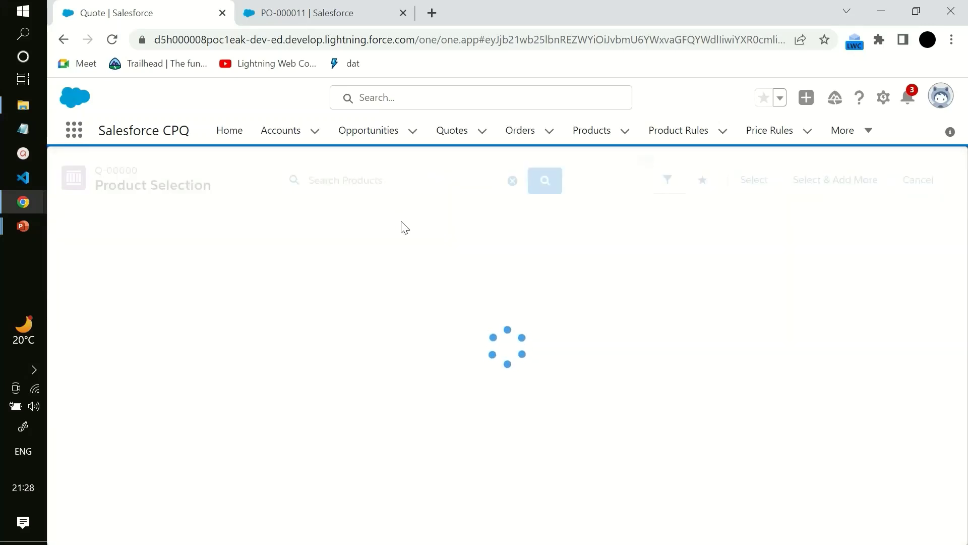
left_click(379, 186)
type("laser")
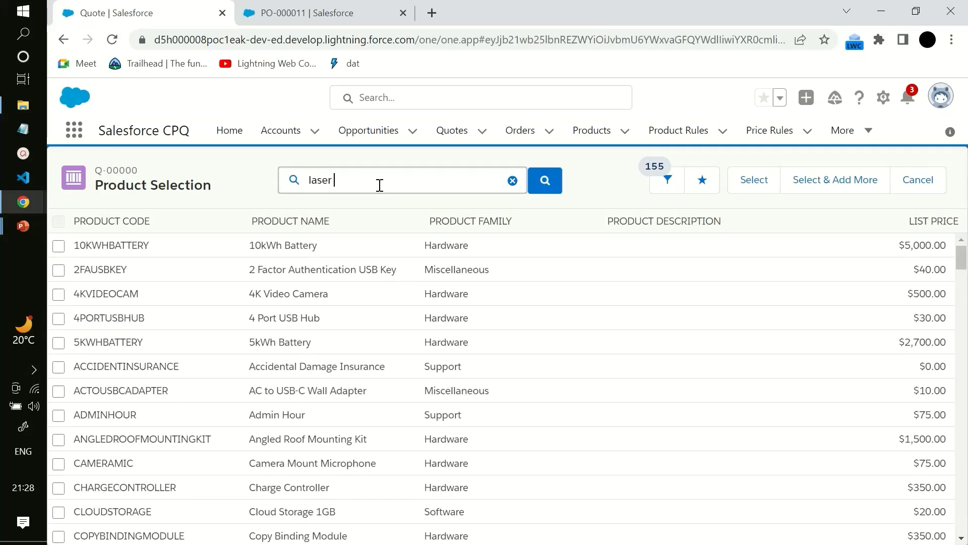
left_click(352, 210)
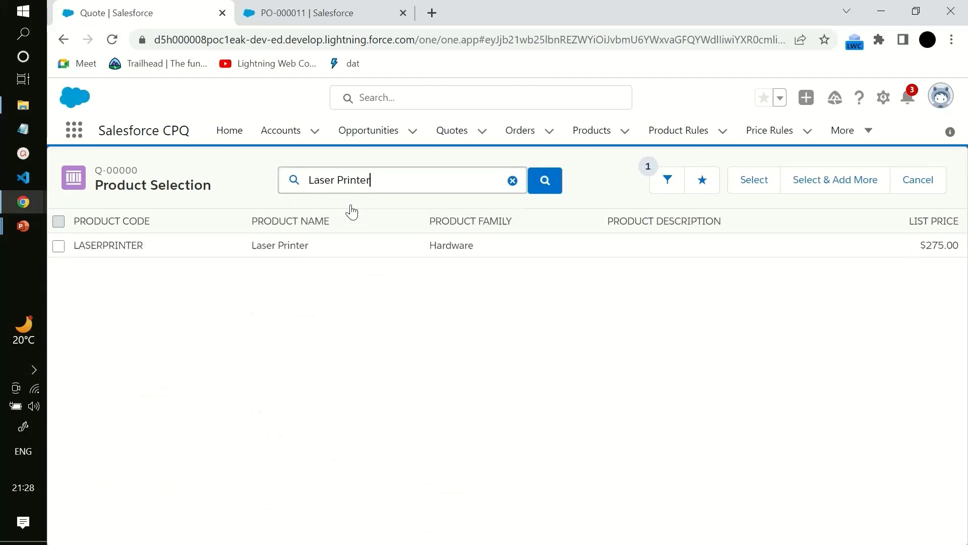
left_click(59, 246)
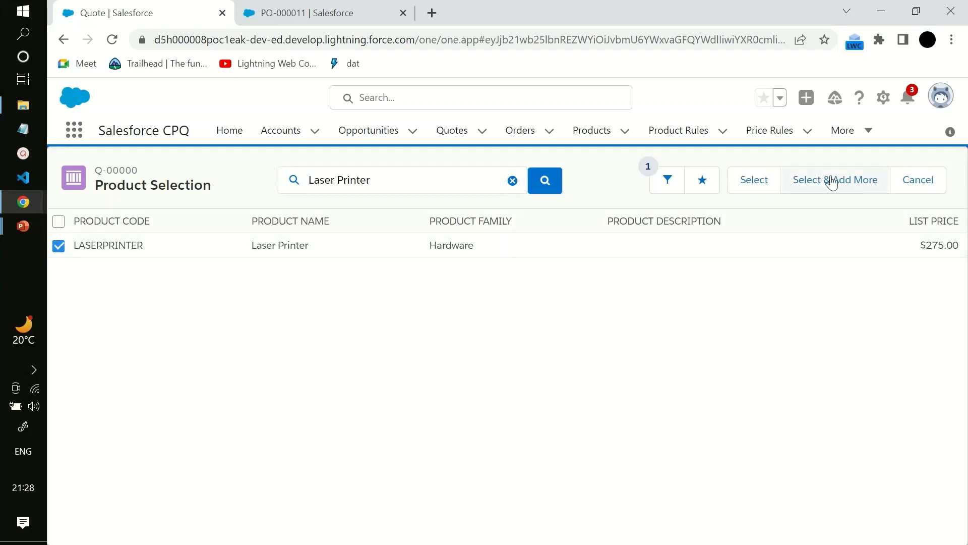
left_click(764, 180)
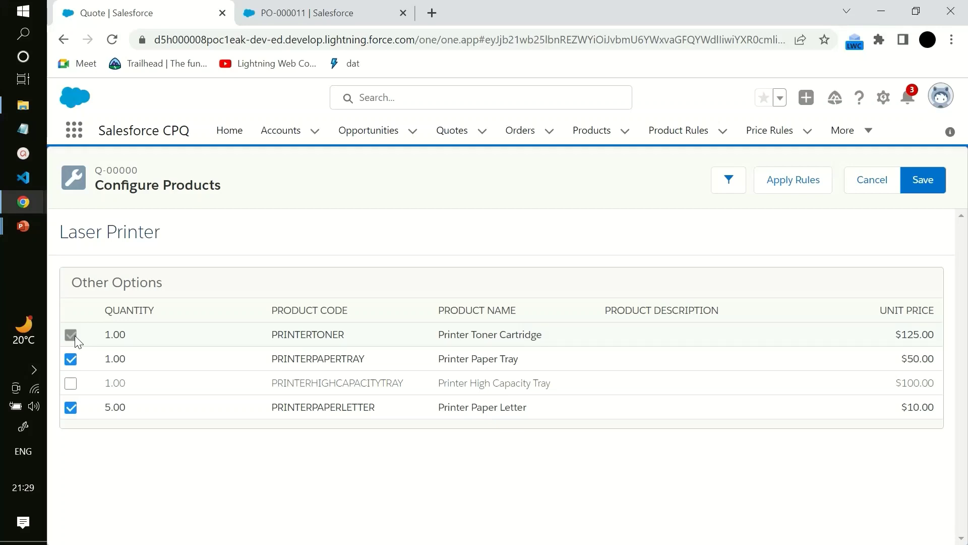
Step: Compare the toner cartridge option's Selected and Required settings with the Laser Printer configuration, toggling Printer Paper Tray off and on for contrast
key("ctrl+Tab")
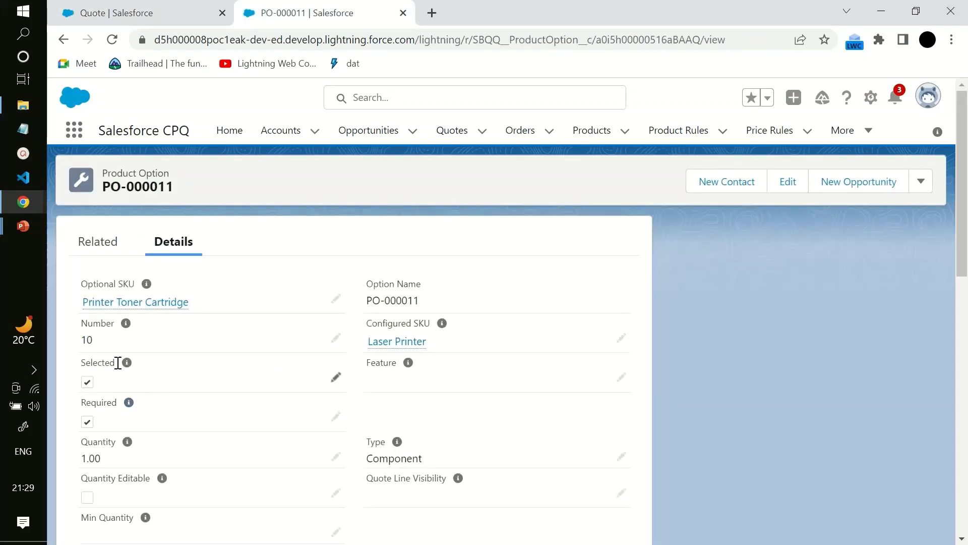
mouse_move(128, 404)
left_click(159, 12)
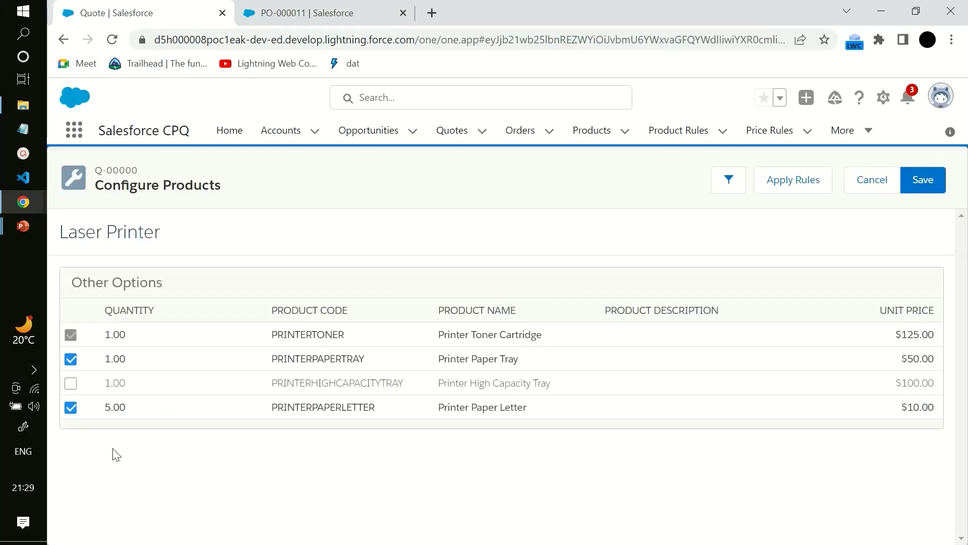
left_click(70, 361)
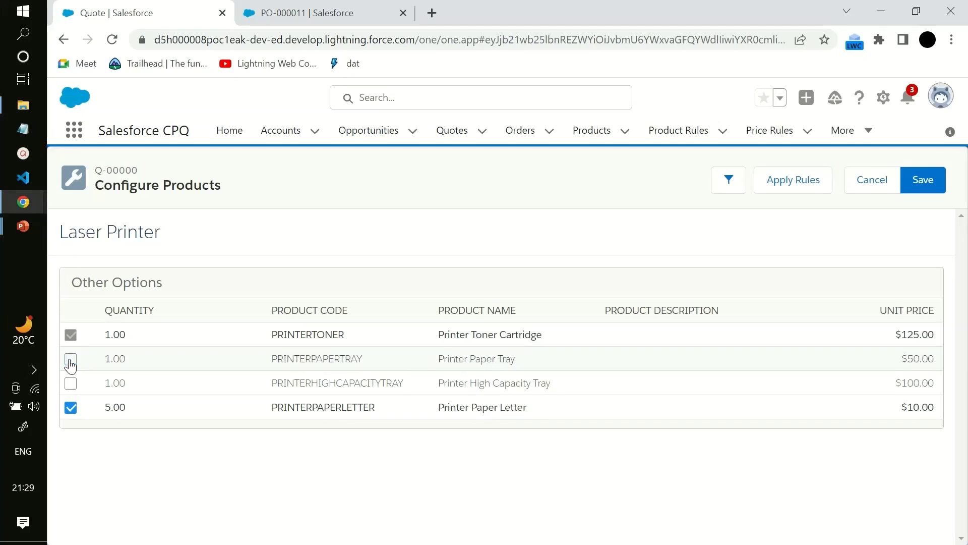
left_click(71, 361)
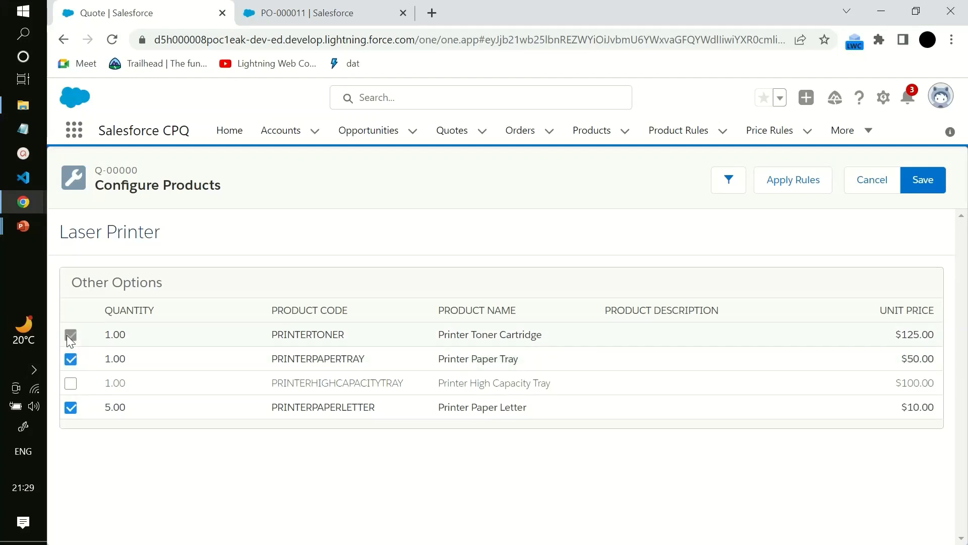
left_click(305, 13)
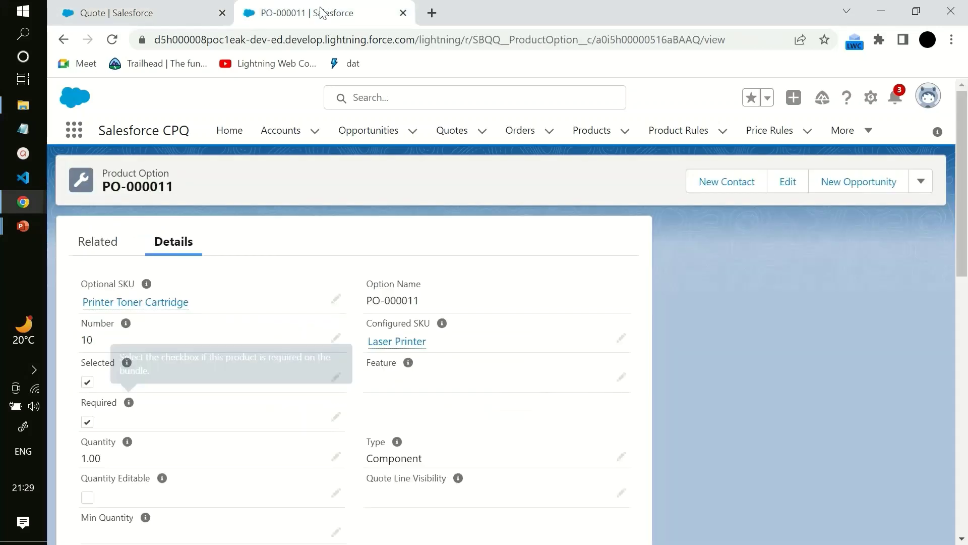
left_click_drag(967, 234, 967, 124)
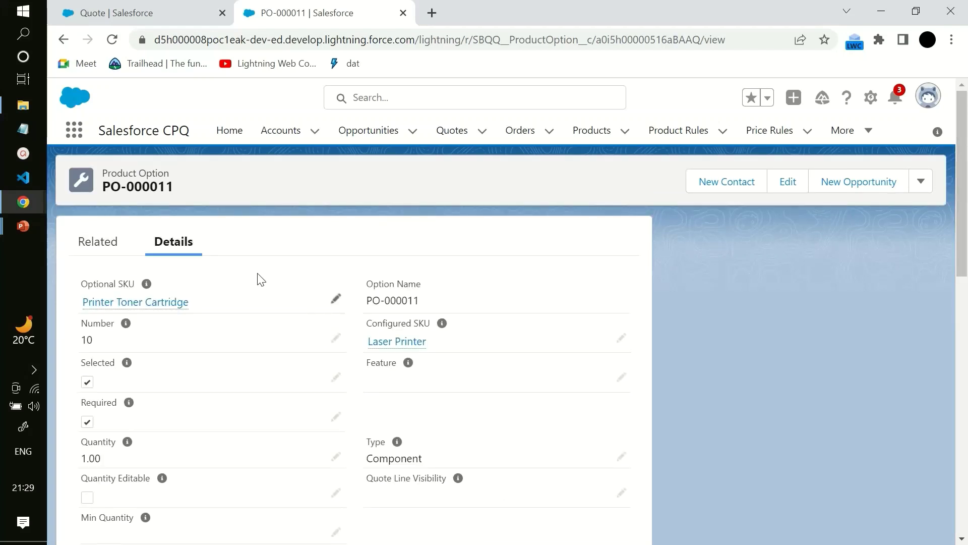
left_click(142, 11)
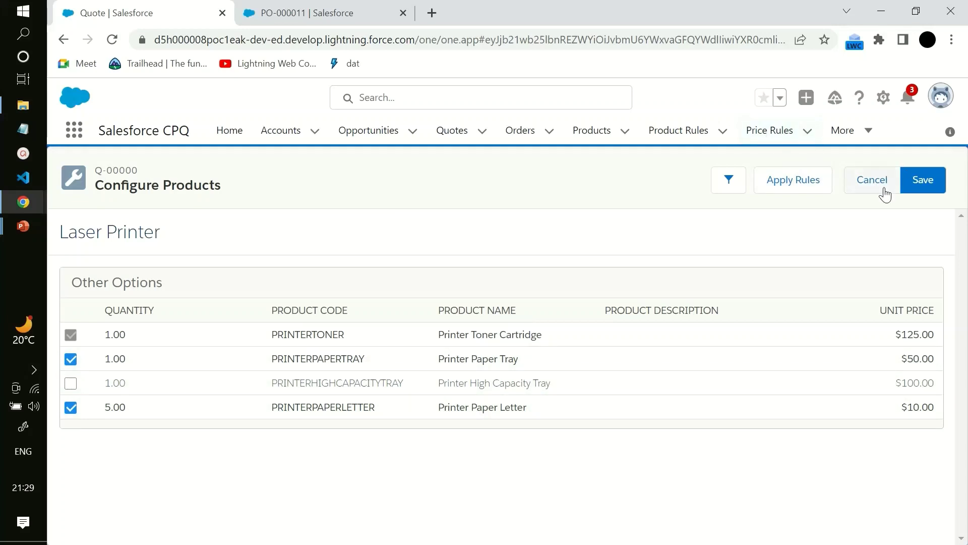
Step: Cancel the Laser Printer configuration and reopen the quote from the quotes list for line editing
left_click(862, 182)
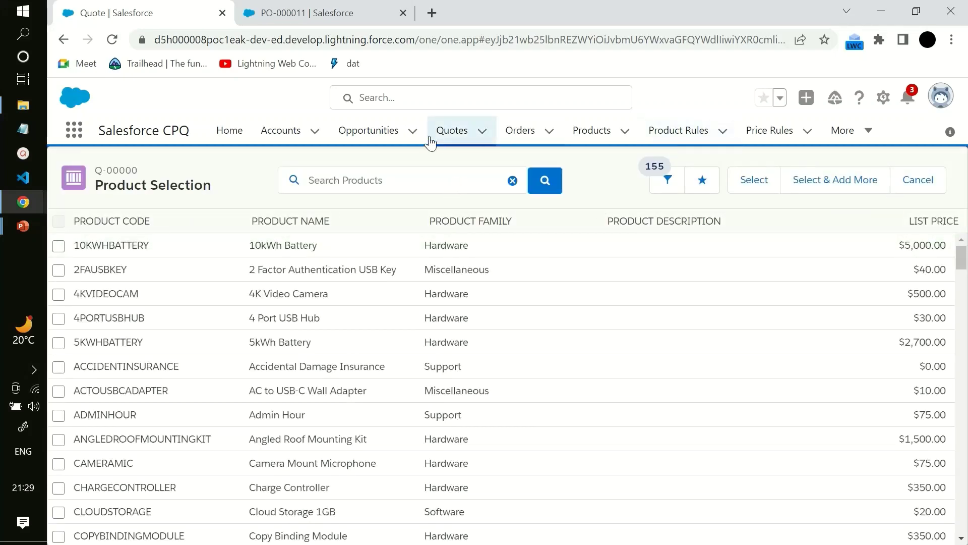
left_click(452, 130)
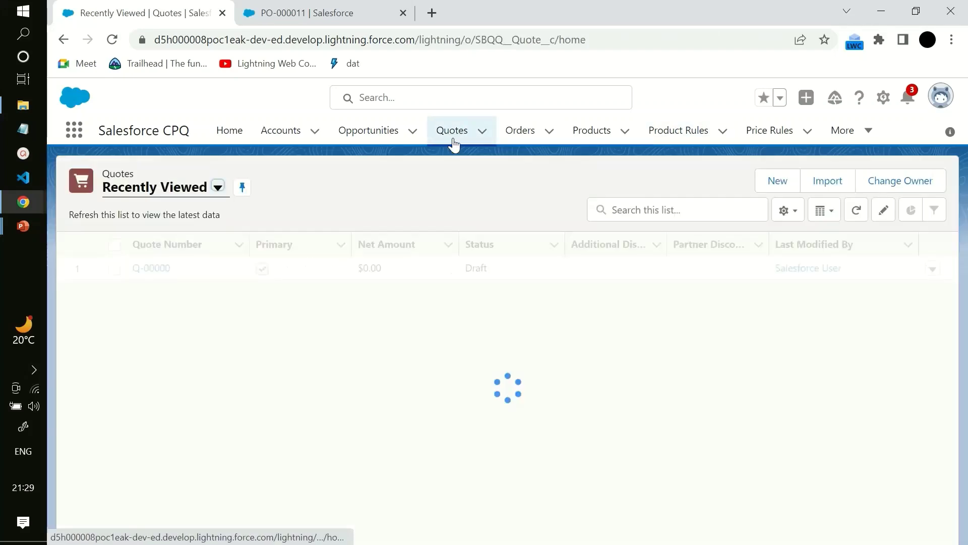
left_click(155, 273)
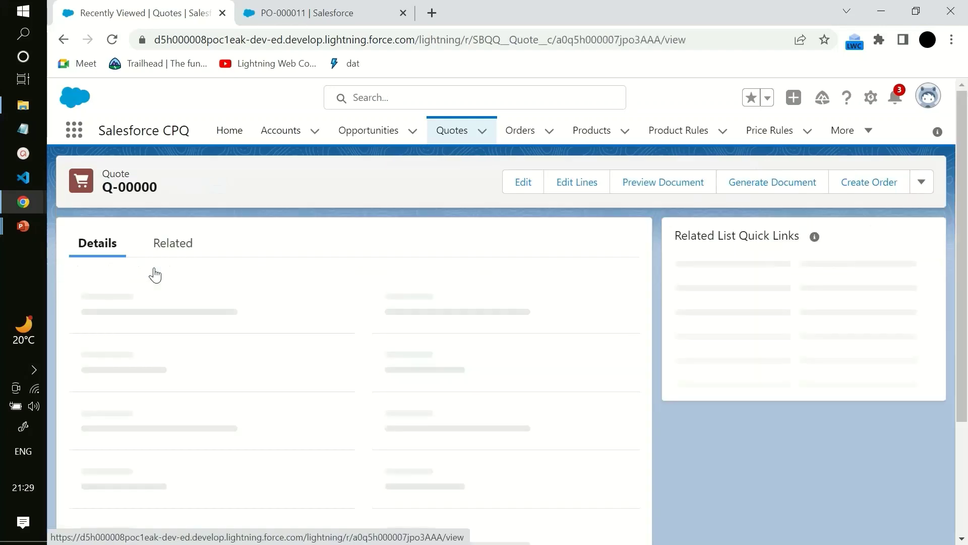
left_click(584, 180)
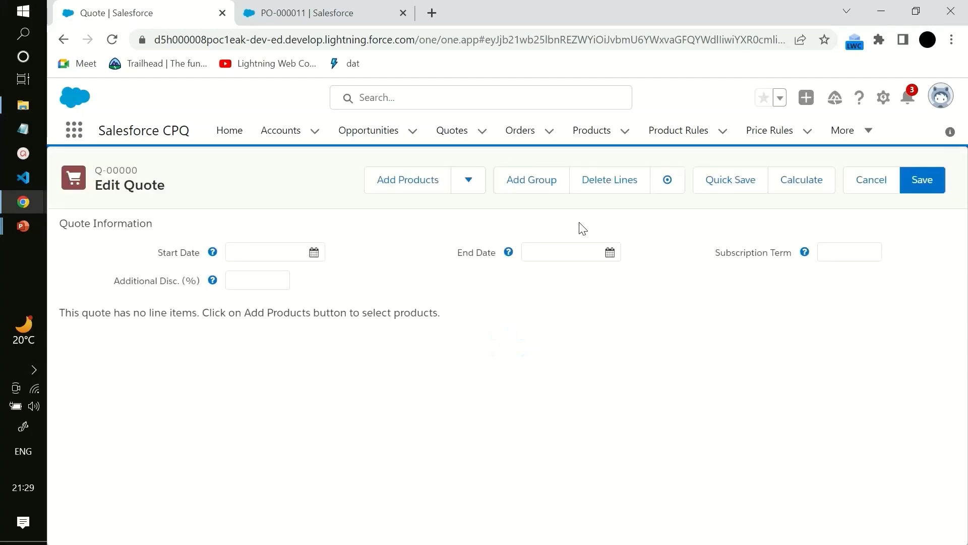
Step: Search the products for "laser printer" and add Laser Printer to the quote, opening its option configuration
left_click(394, 188)
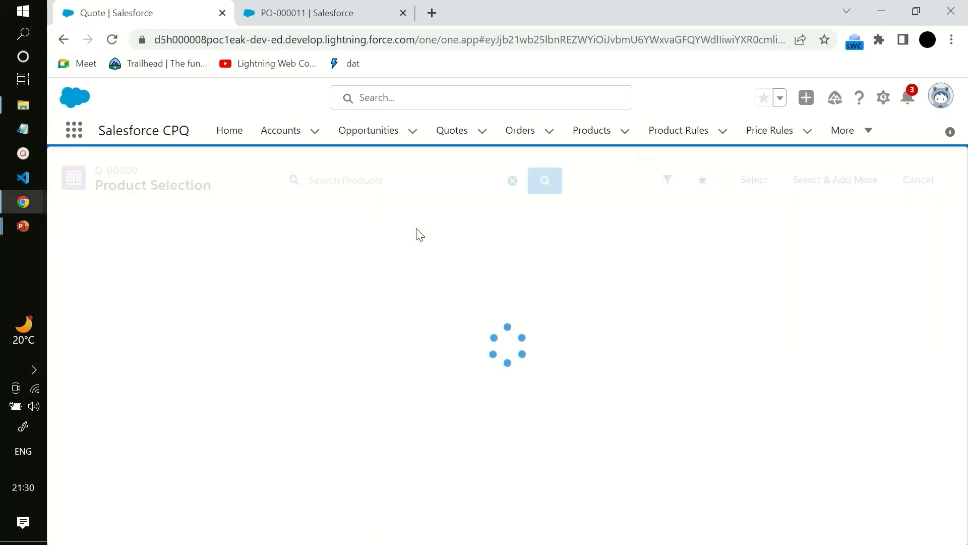
left_click(370, 178)
type("laser printer")
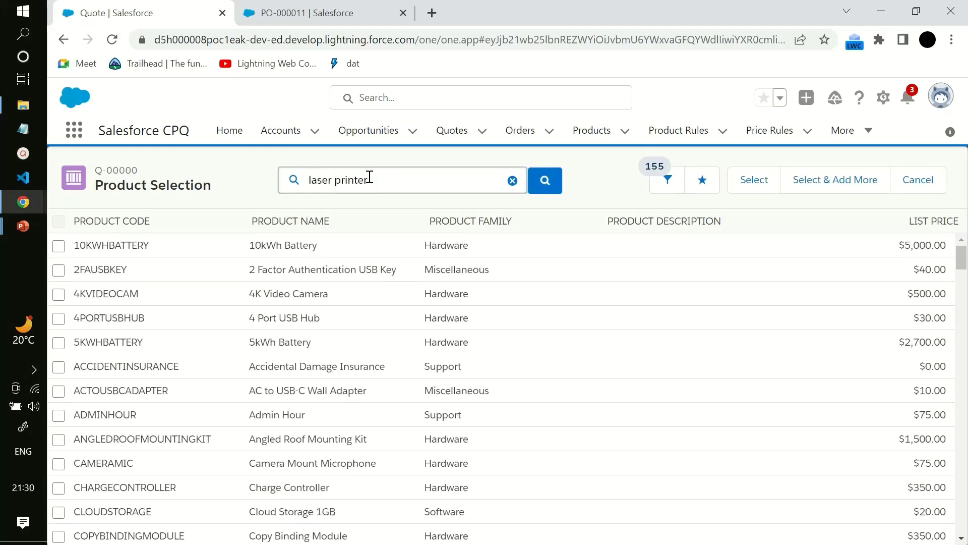
left_click(356, 210)
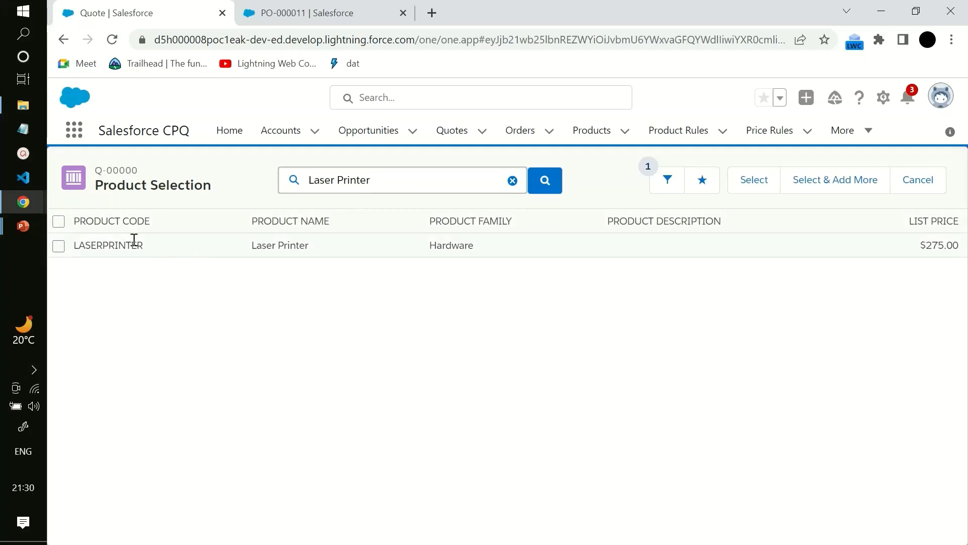
left_click(59, 247)
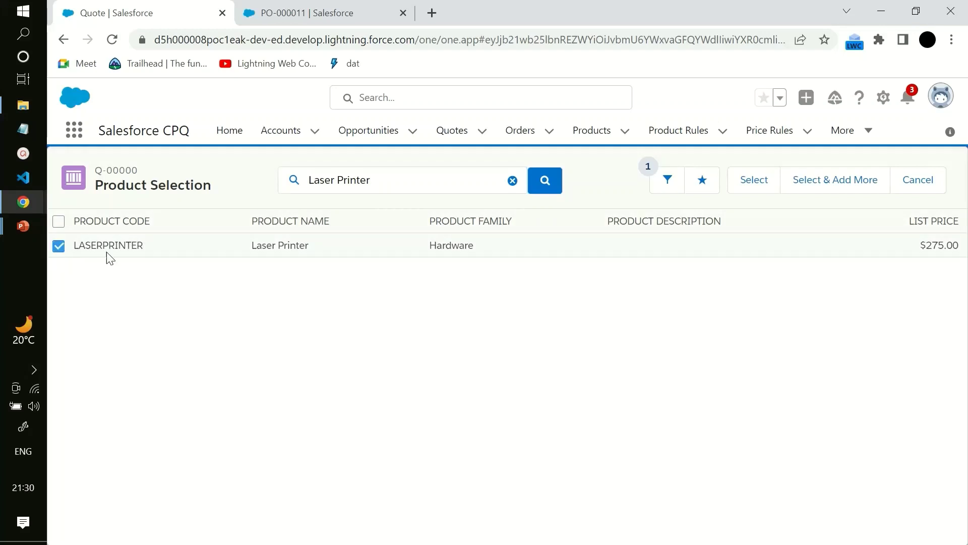
left_click(737, 189)
Step: Check the Printer Toner Cartridge option's Selected and Required fields against its locked checkbox in the Laser Printer configuration
left_click(272, 7)
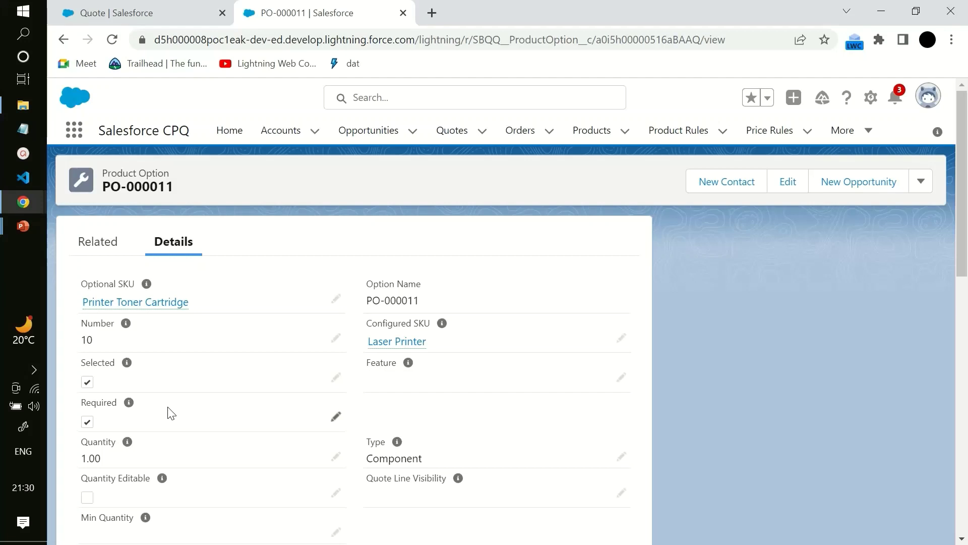
left_click(152, 9)
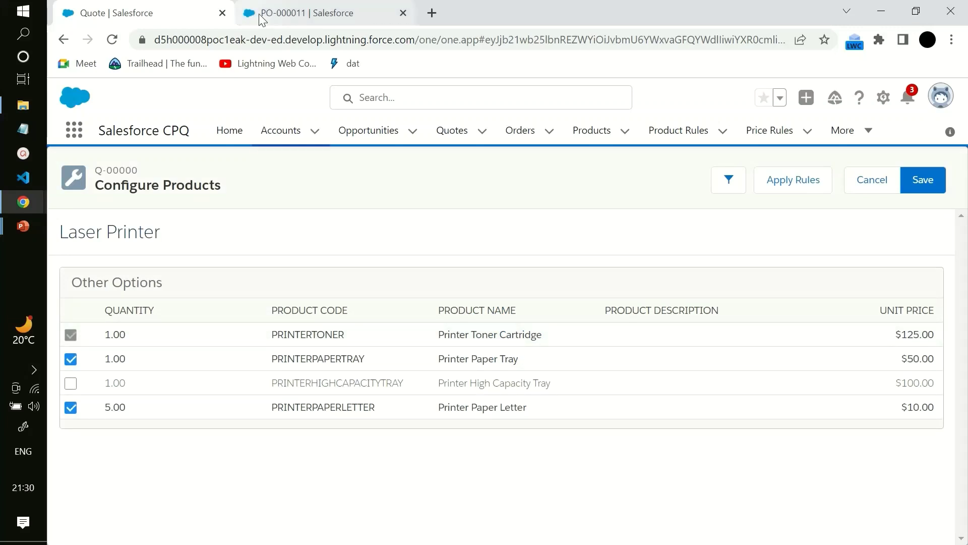
left_click(286, 7)
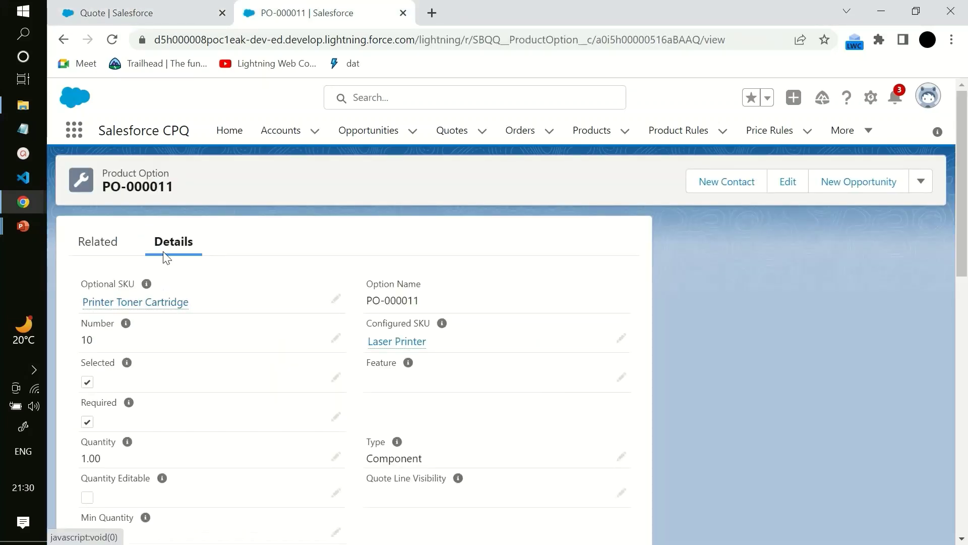
left_click(141, 8)
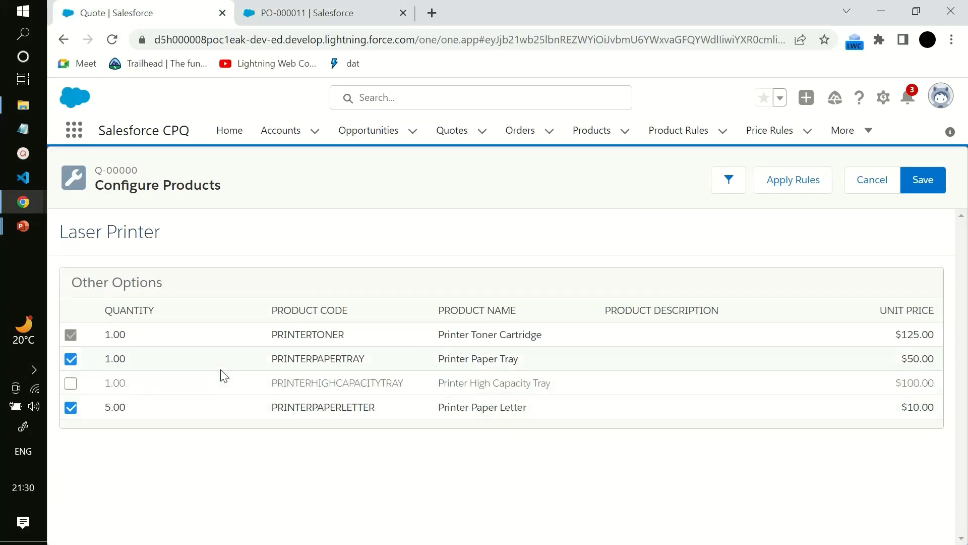
Step: Include the Printer High Capacity Tray in the Laser Printer configuration and save the configuration
left_click(74, 386)
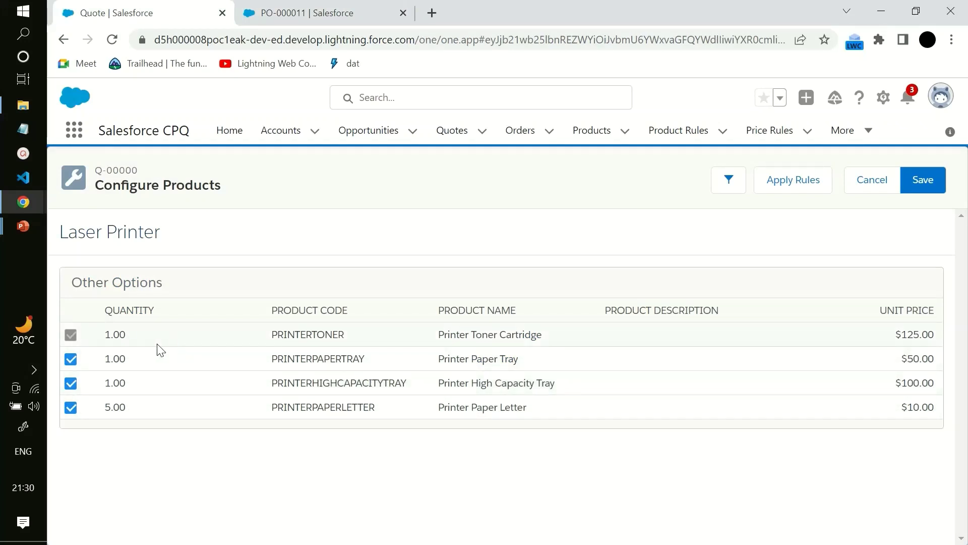
left_click(916, 183)
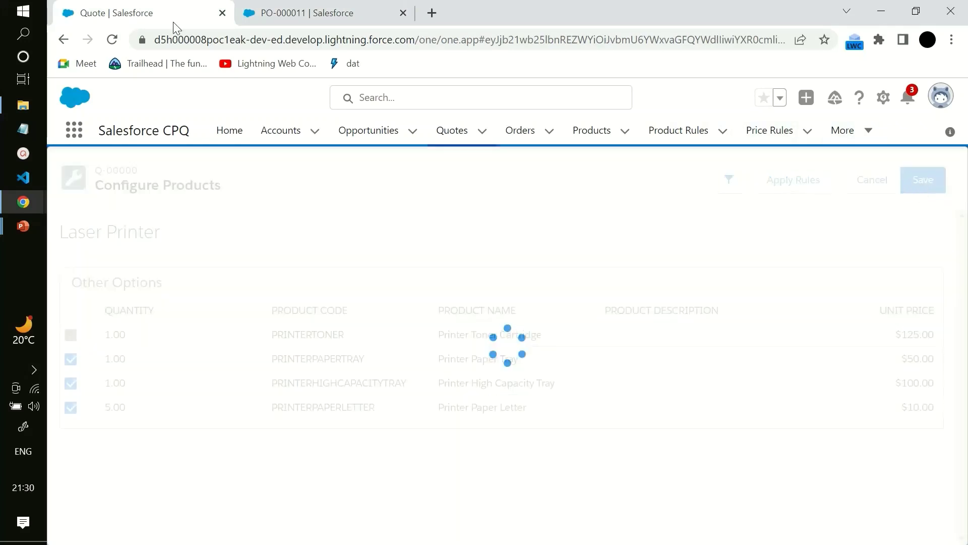
Step: Go back to the Laser Printer product's options list and compare it with the bundle's lines on the quote
left_click(289, 5)
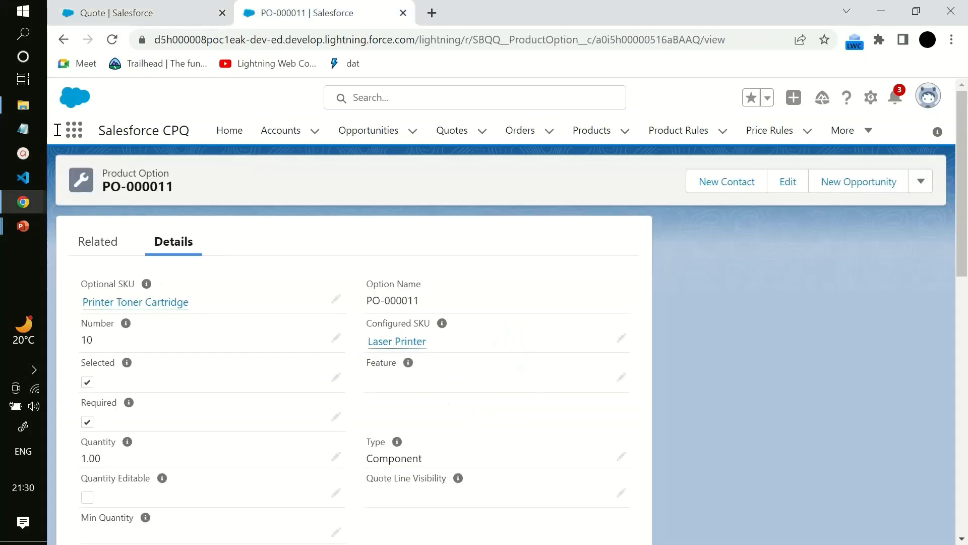
left_click(63, 40)
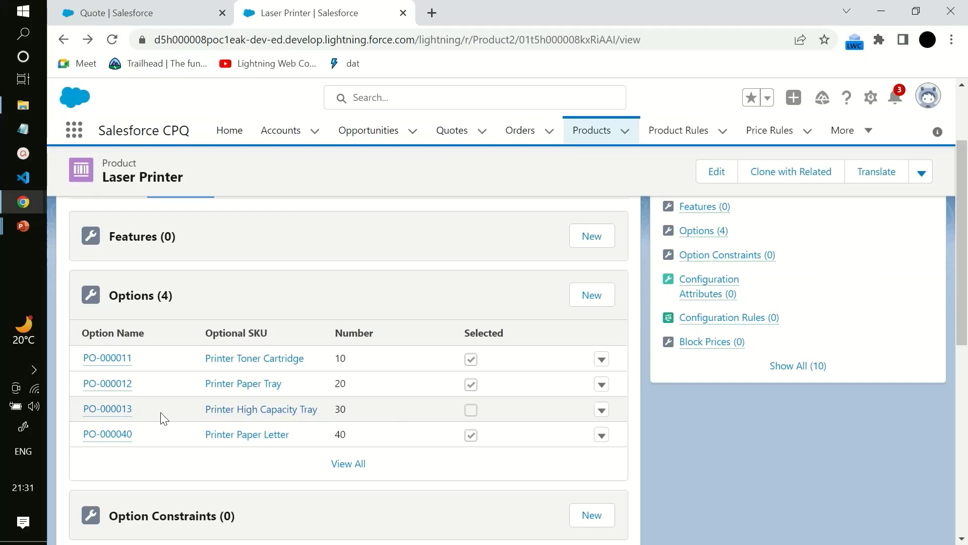
key("ctrl+shift+Tab")
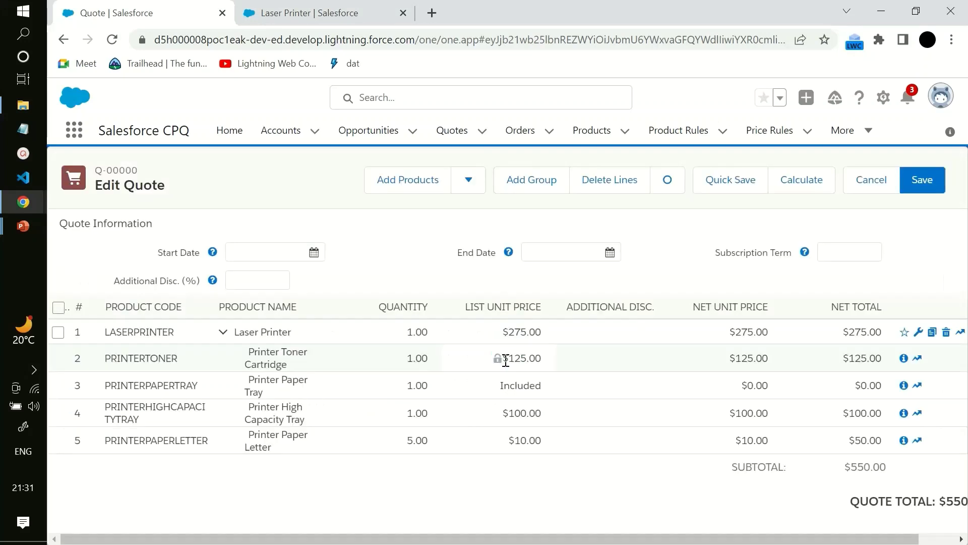
Step: Save the edited quote lines and show the quote's related Quote Lines list
left_click(924, 183)
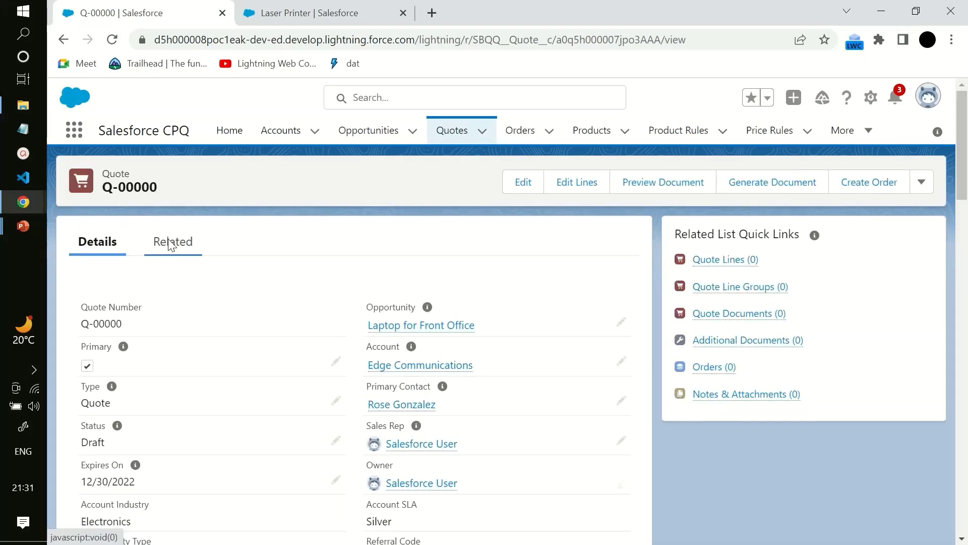
left_click(171, 245)
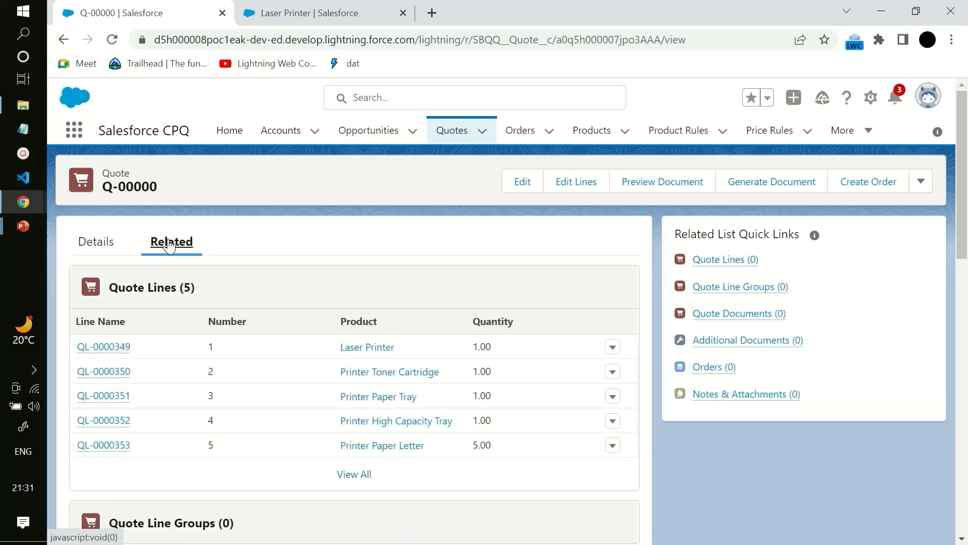
Step: Review the Printer Paper Letter option record's Selected, Required and quantity settings and return to the Laser Printer's options list
left_click(309, 15)
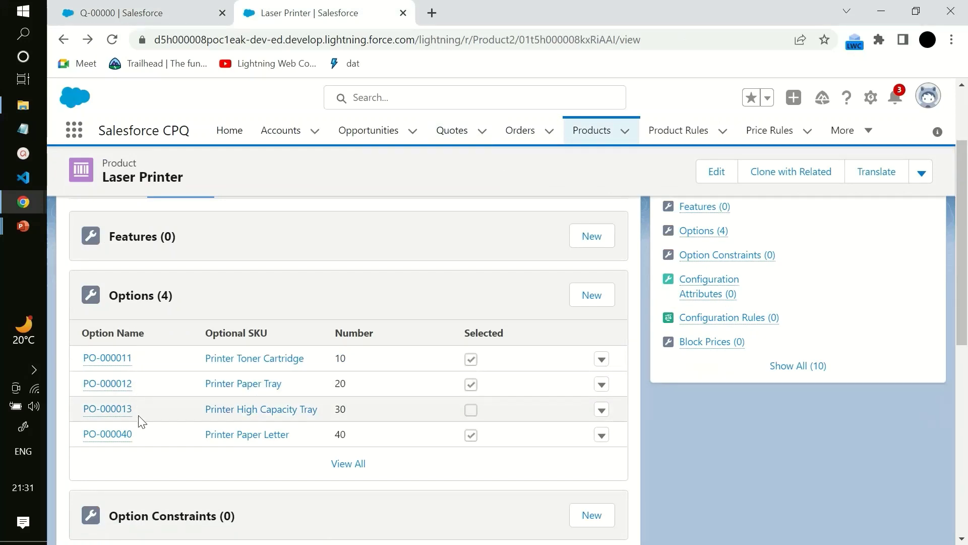
left_click(108, 434)
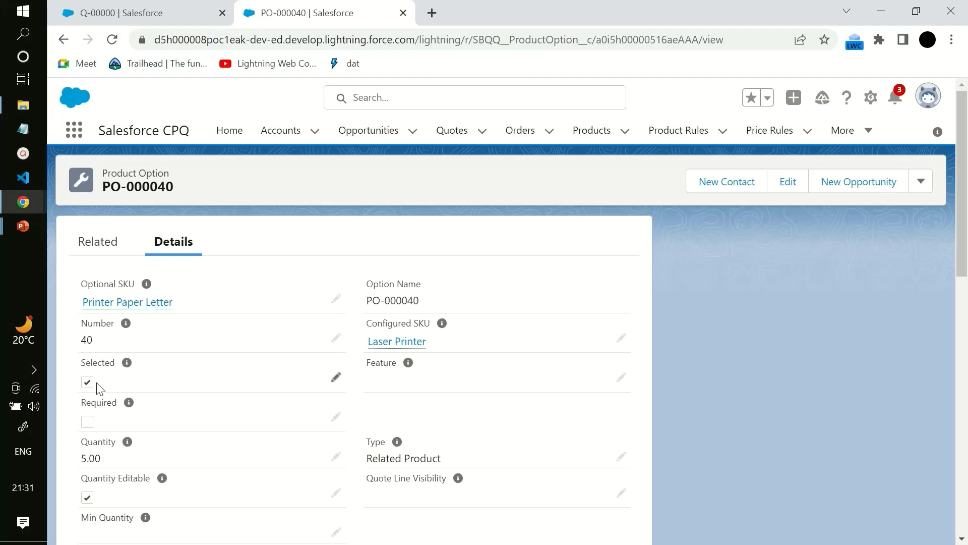
left_click_drag(960, 190, 964, 160)
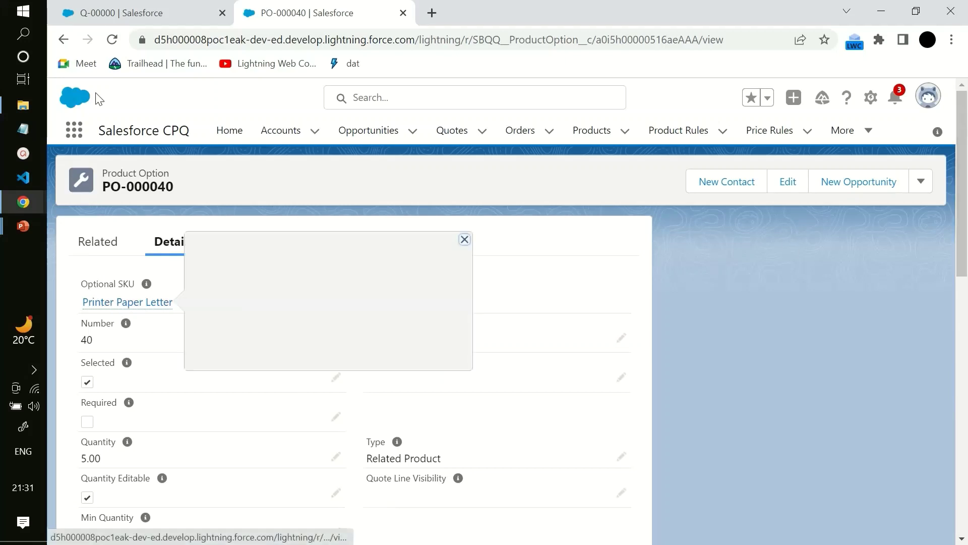
left_click(63, 40)
left_click(97, 10)
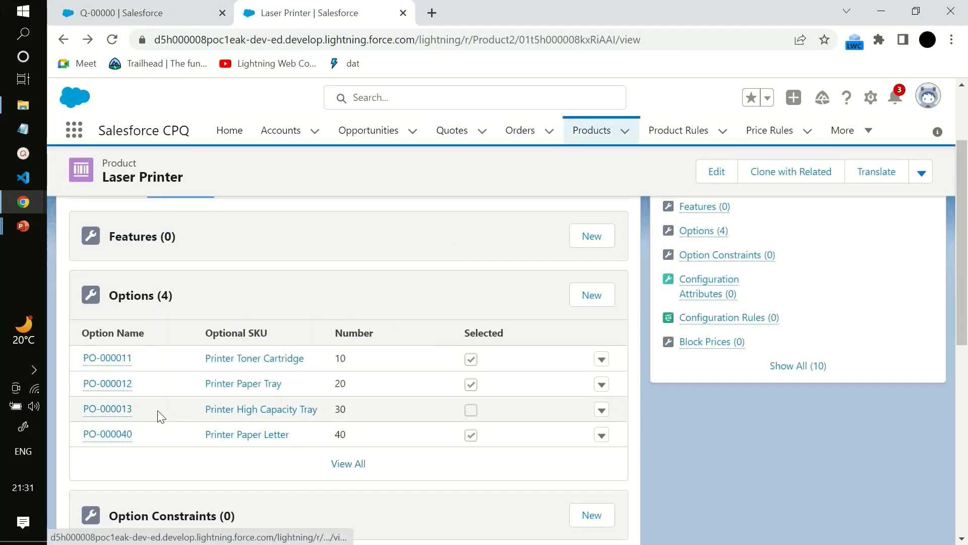
Step: Open the Printer Paper Tray option record and examine its general settings and the Bundled field under Pricing
left_click(113, 389)
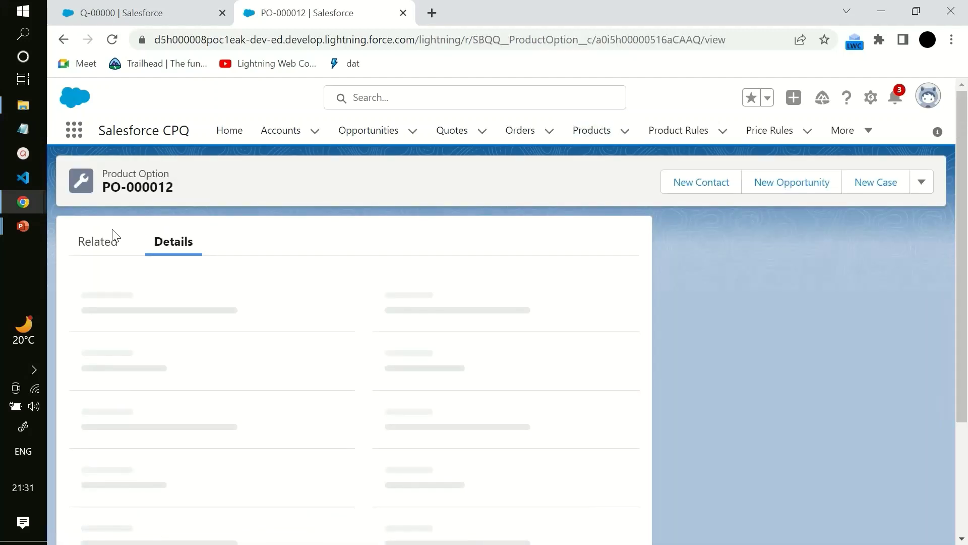
left_click_drag(966, 166, 966, 235)
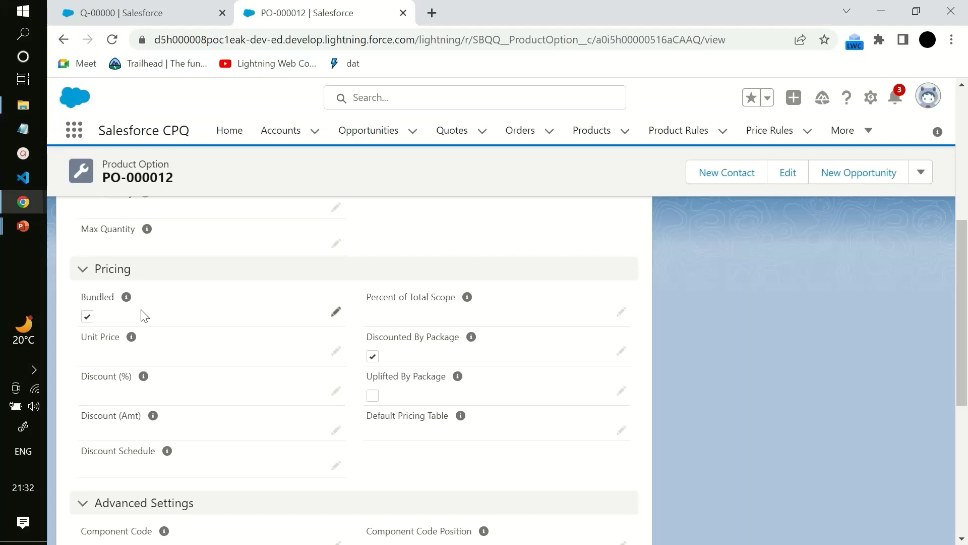
left_click_drag(967, 300, 967, 169)
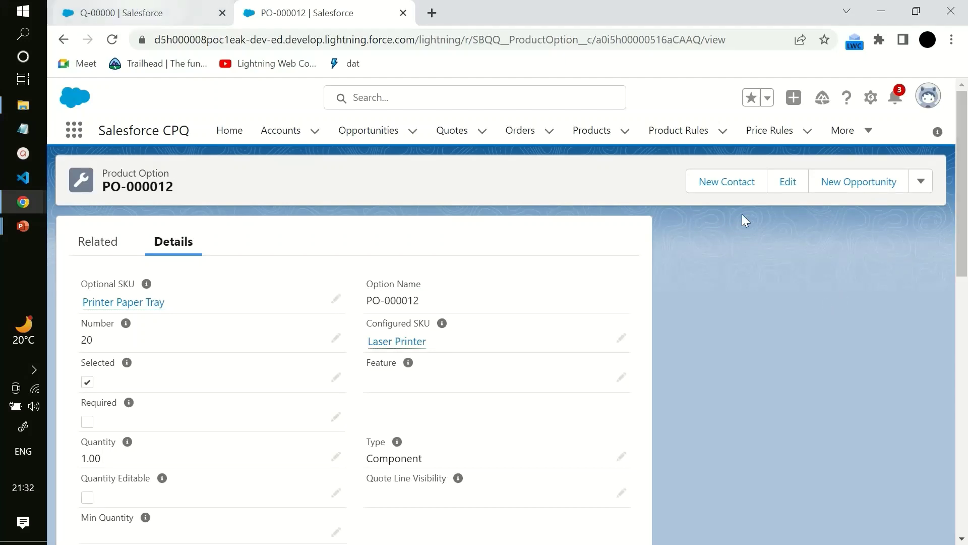
left_click_drag(967, 173, 967, 303)
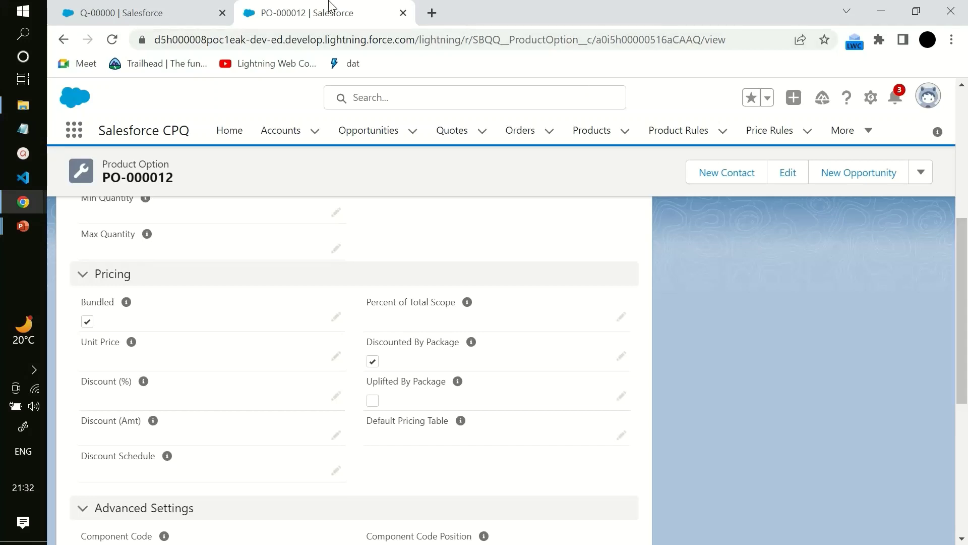
Step: Reopen the quote's line editor and return to the Printer Paper Tray option's pricing fields
left_click(155, 12)
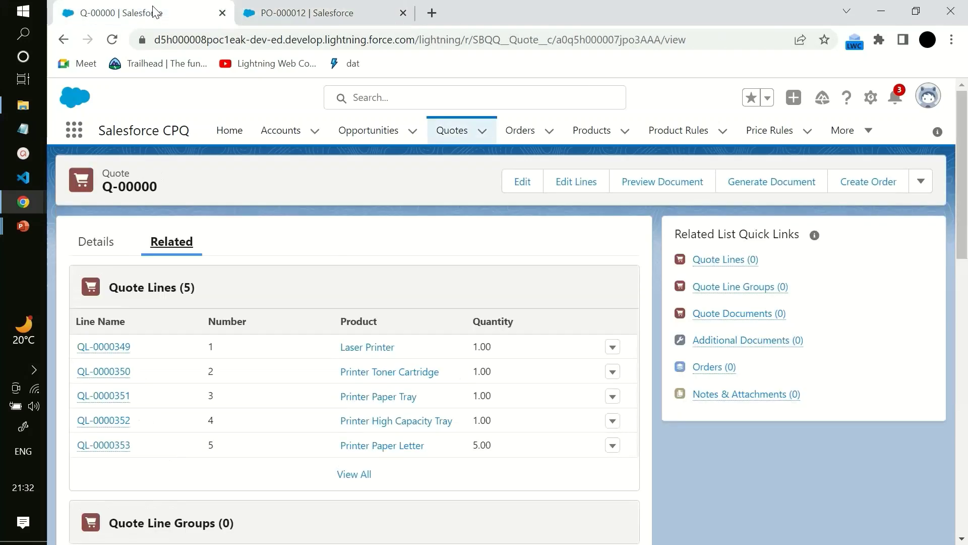
left_click(579, 181)
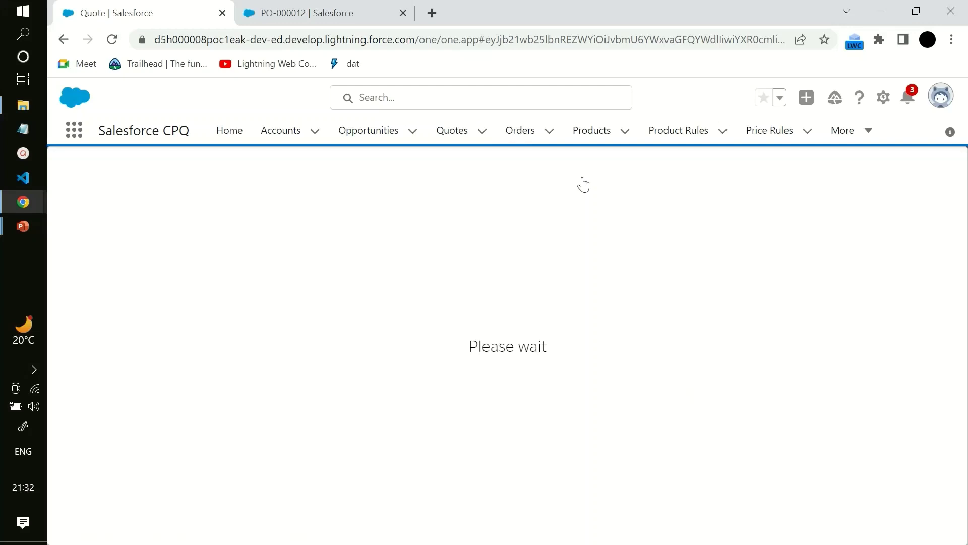
left_click(327, 13)
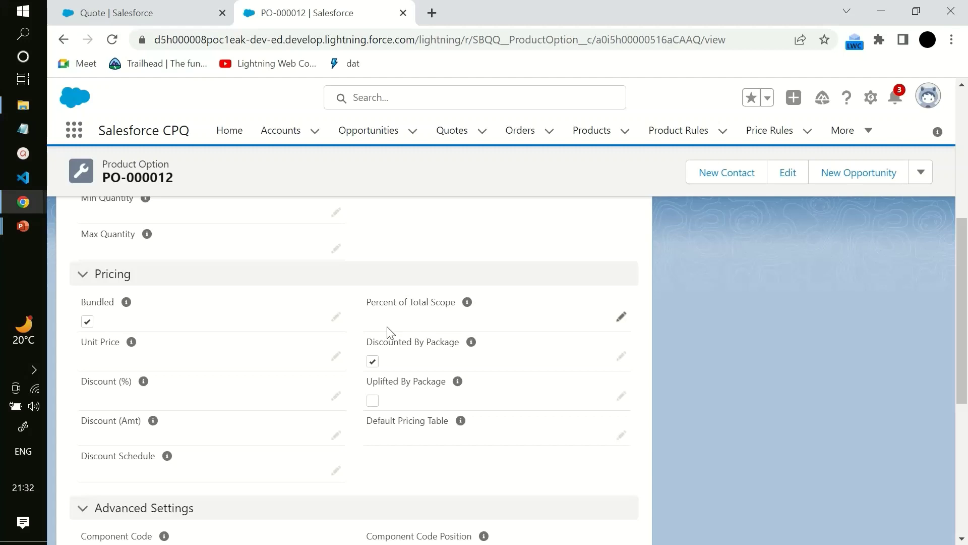
Step: Examine the Printer Paper Tray option's Quantity Editable, Min Quantity and Max Quantity fields and return to the quote
left_click_drag(965, 312, 966, 184)
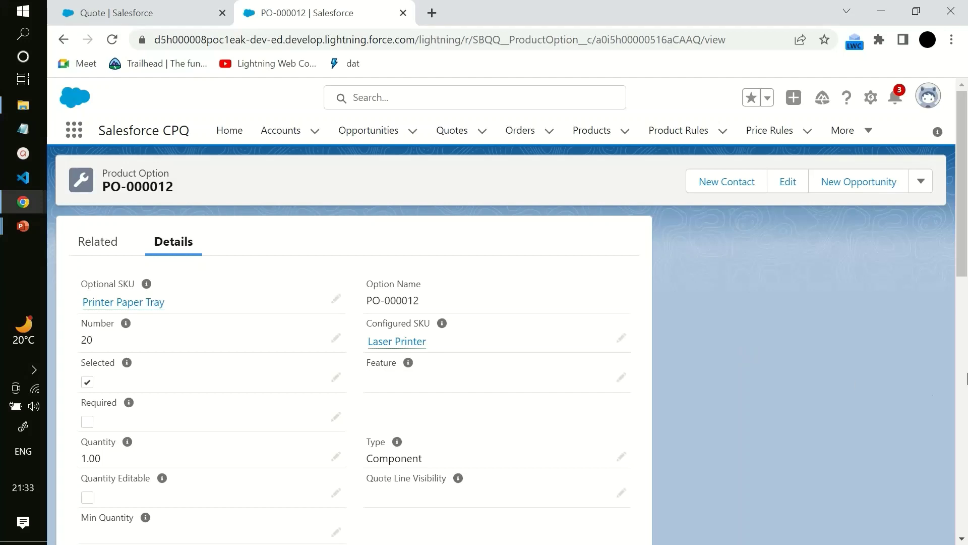
left_click_drag(962, 227, 962, 267)
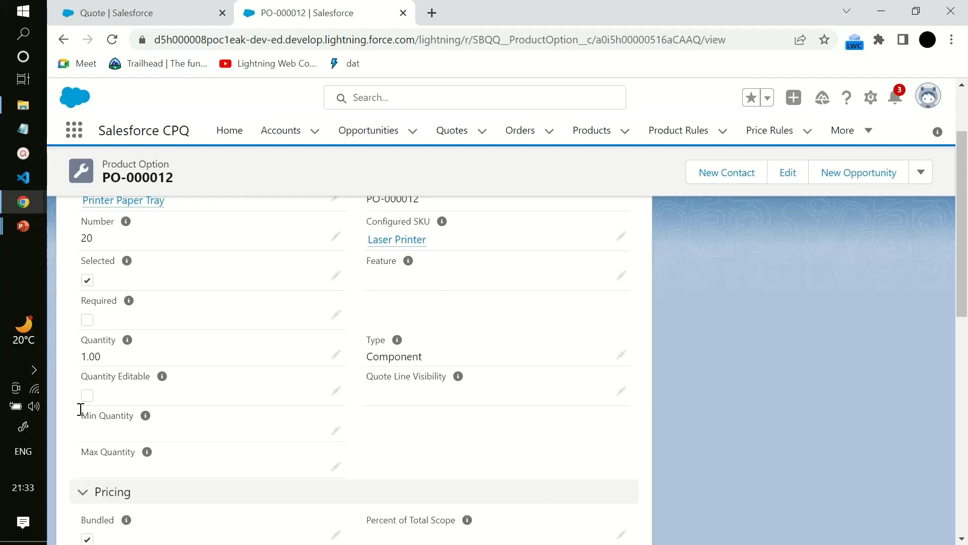
left_click_drag(81, 410, 159, 420)
left_click_drag(81, 452, 135, 452)
mouse_move(147, 457)
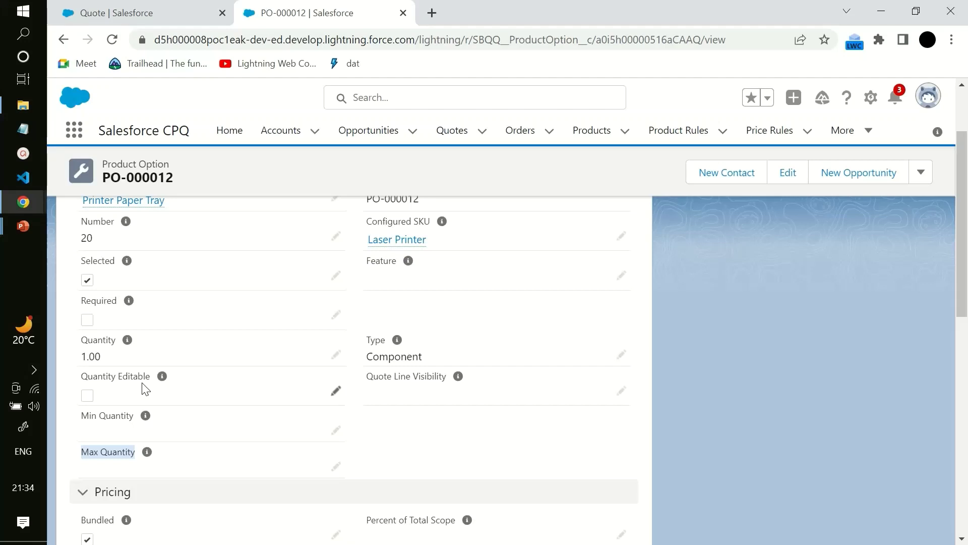
left_click(115, 9)
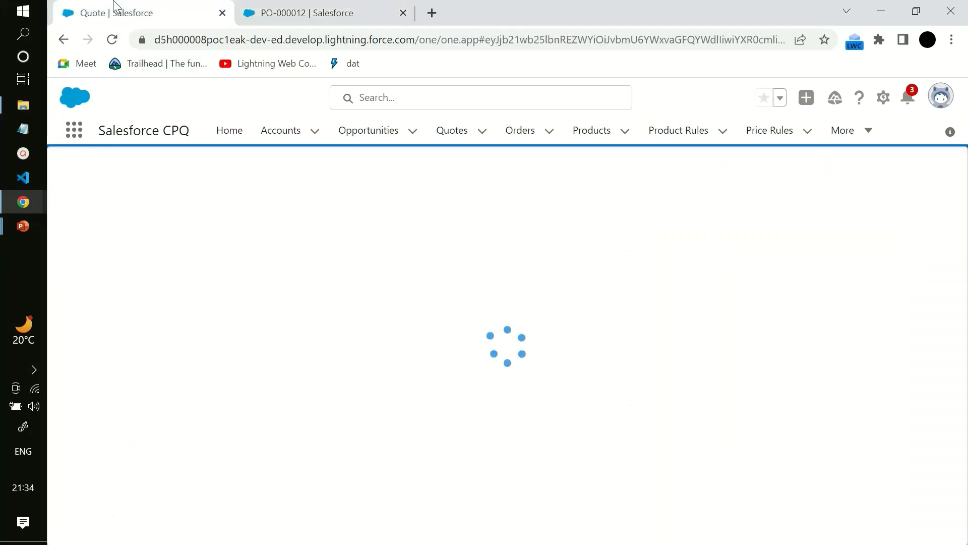